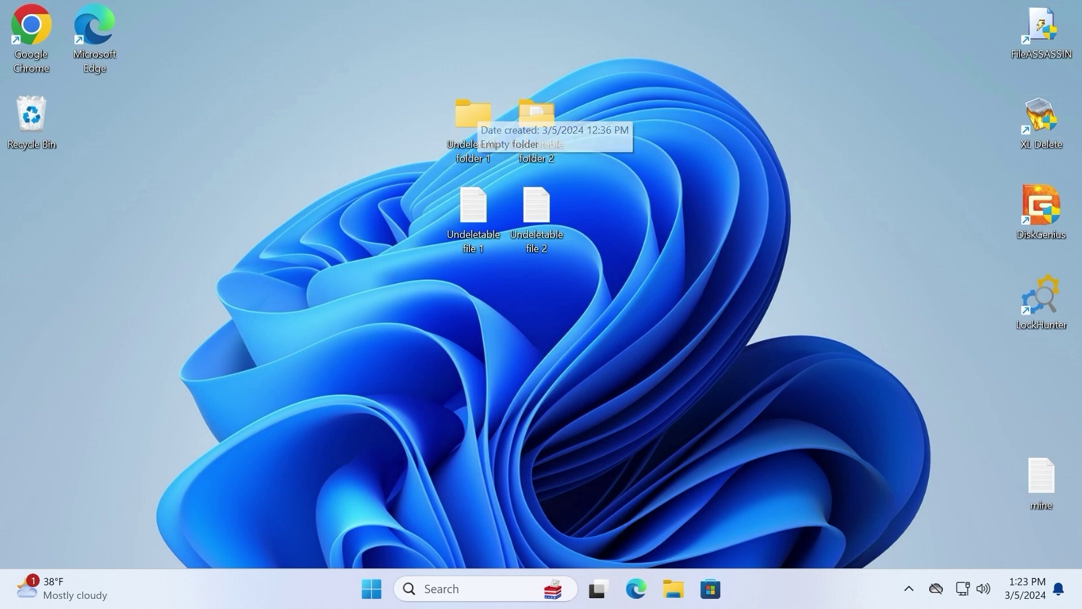
# Select the Undeletable items and try deleting Undeletable file 2, which is denied access
pyautogui.moveTo(412, 91); pyautogui.dragTo(571, 151)
pyautogui.moveTo(680, 286); pyautogui.dragTo(473, 227)
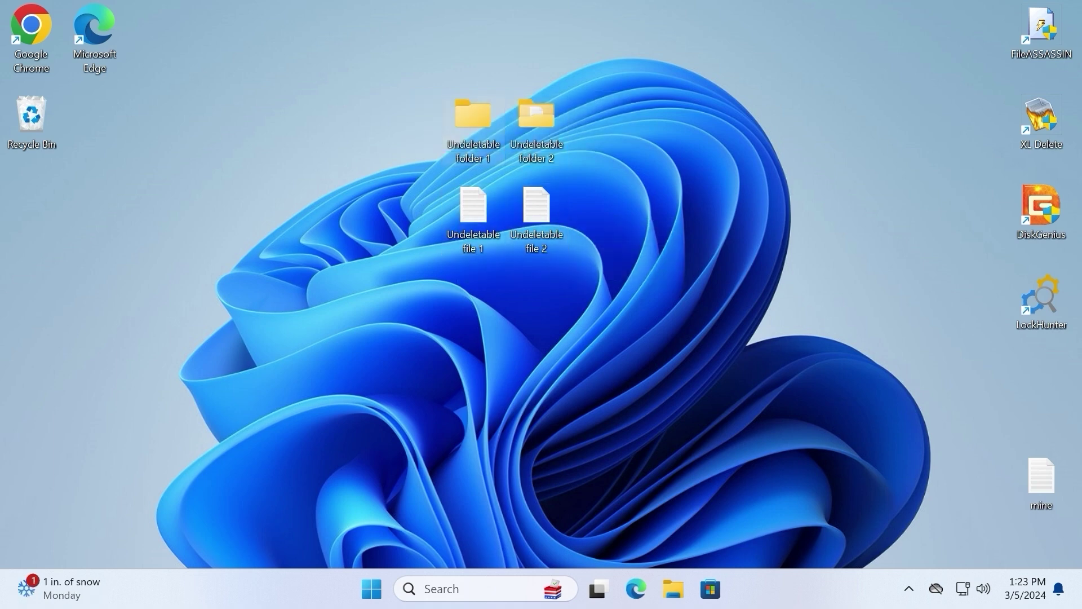
pyautogui.moveTo(482, 120)
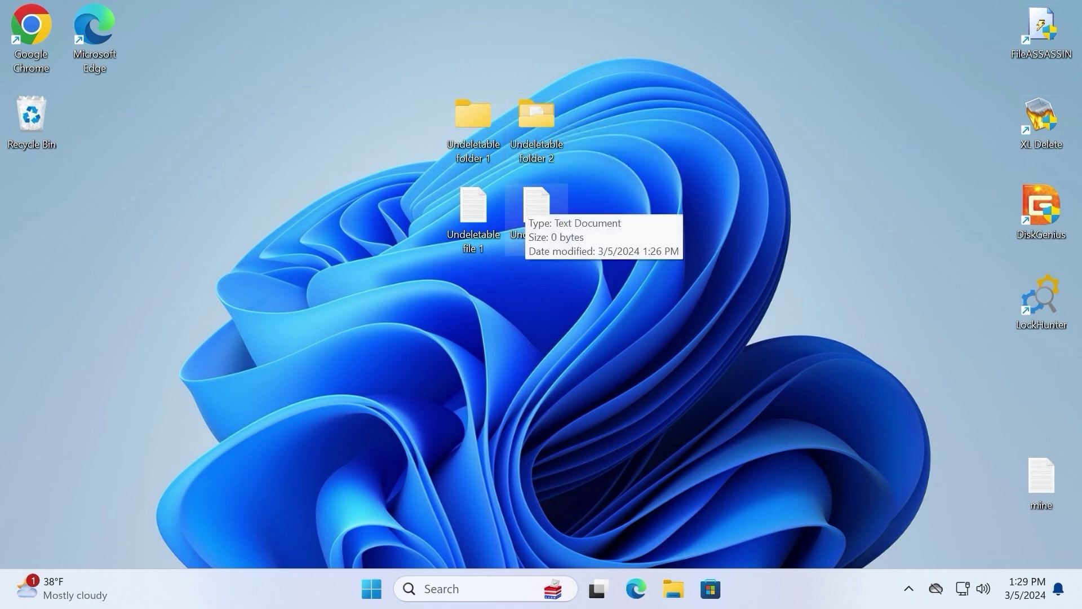
pyautogui.rightClick(536, 203)
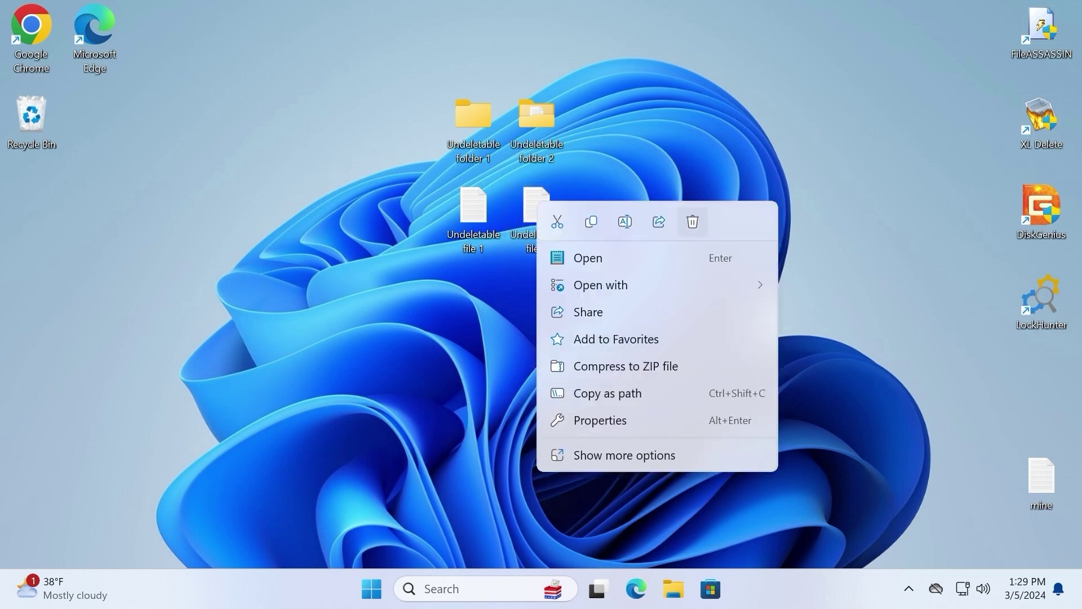
pyautogui.click(693, 221)
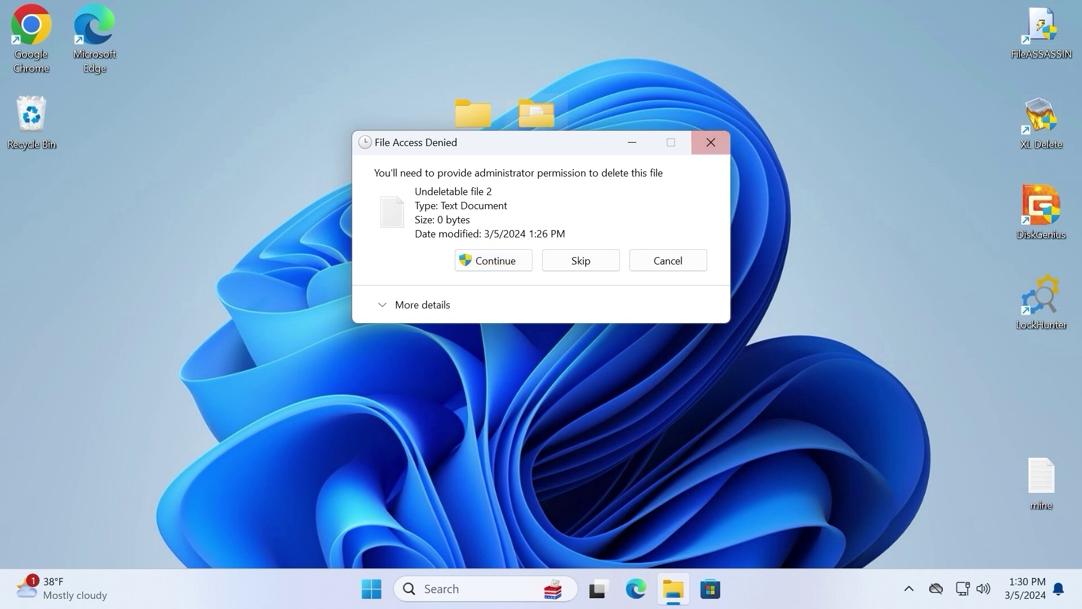
pyautogui.click(711, 142)
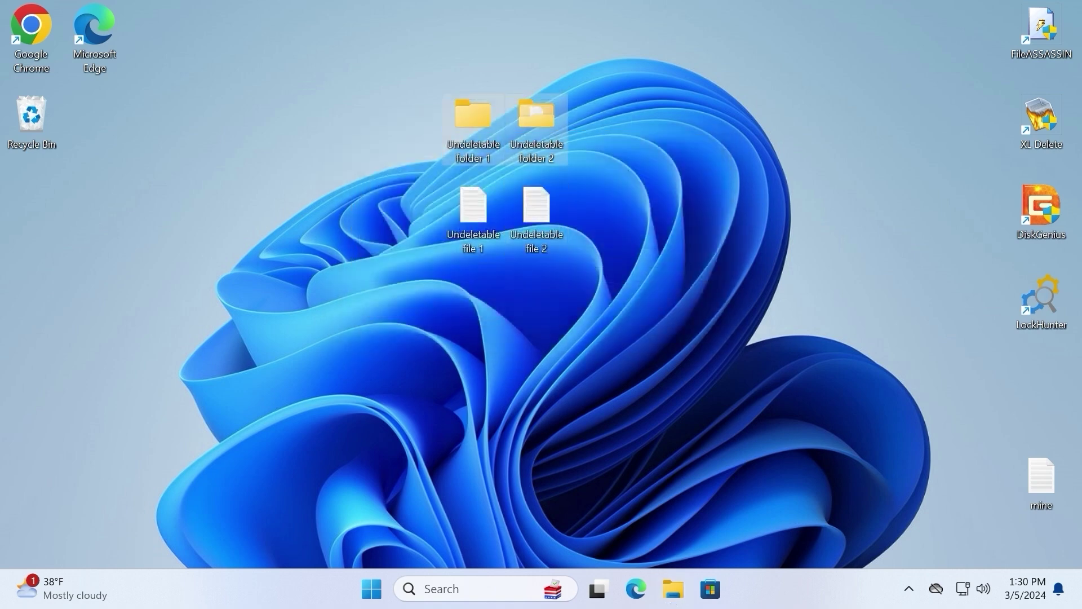
# After folder 2's deletion is also denied, permanently delete Undeletable file 2 with Shift+Delete
pyautogui.press('Delete')
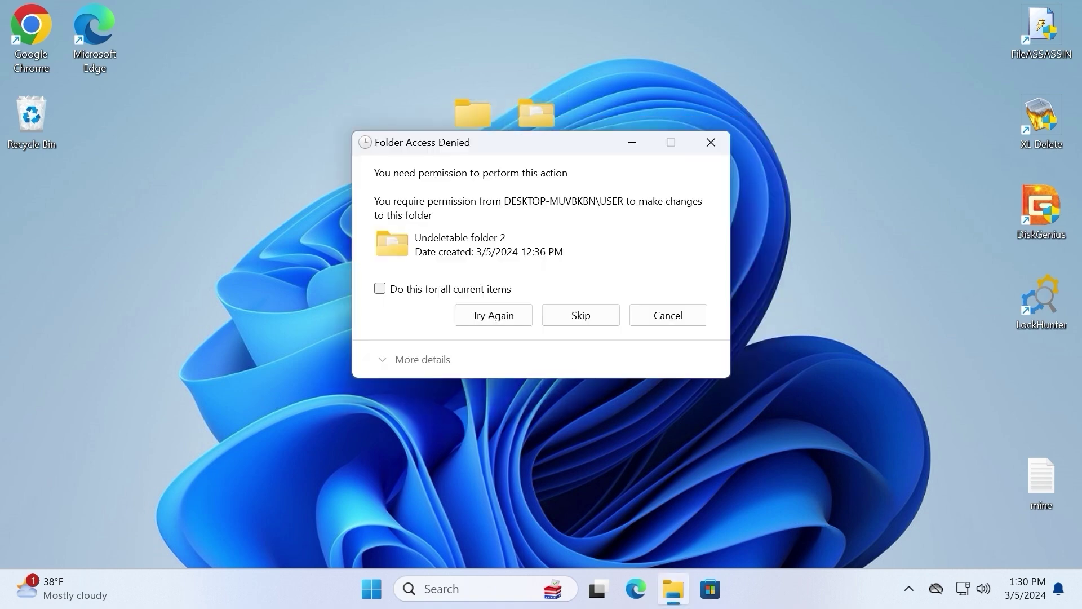
pyautogui.click(711, 142)
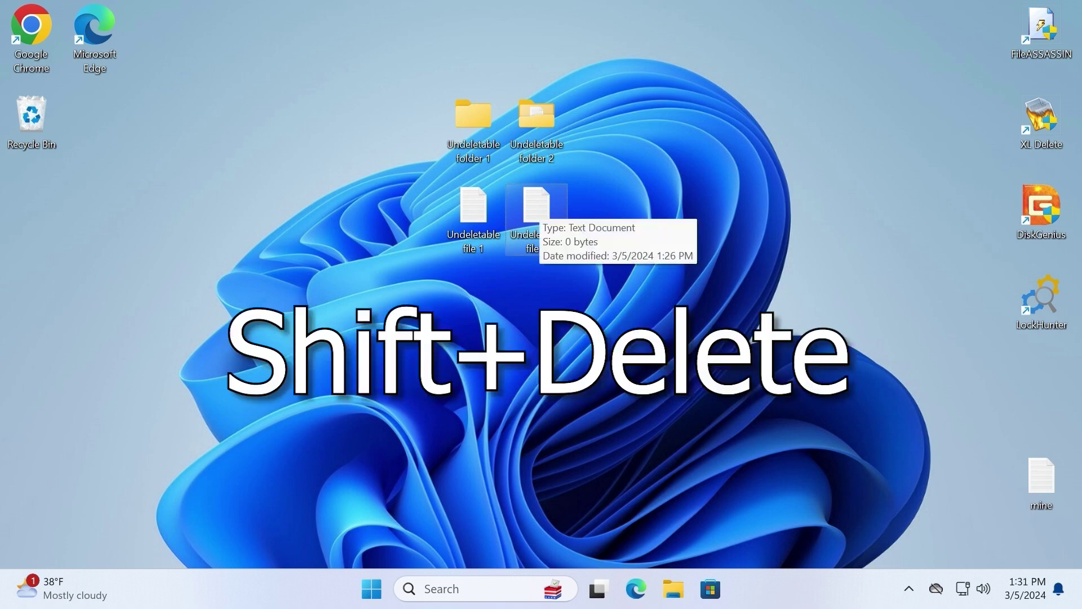
pyautogui.hotkey('shift', 'Delete')
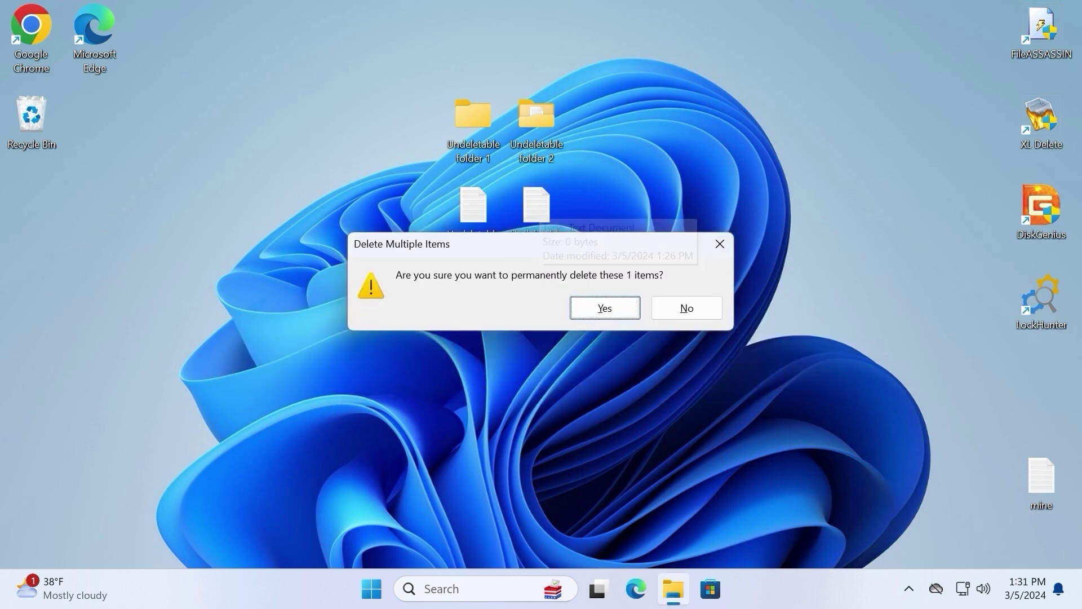
pyautogui.press('Return')
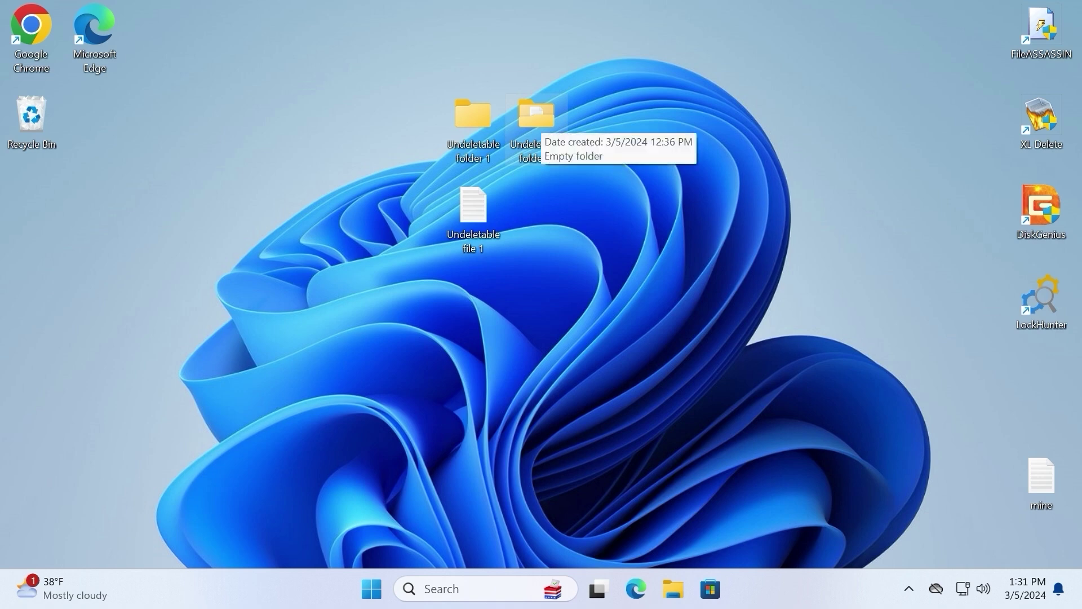
# Try opening Undeletable folder 2, then Shift+Delete it, confirming and granting administrator permission
pyautogui.doubleClick(536, 118)
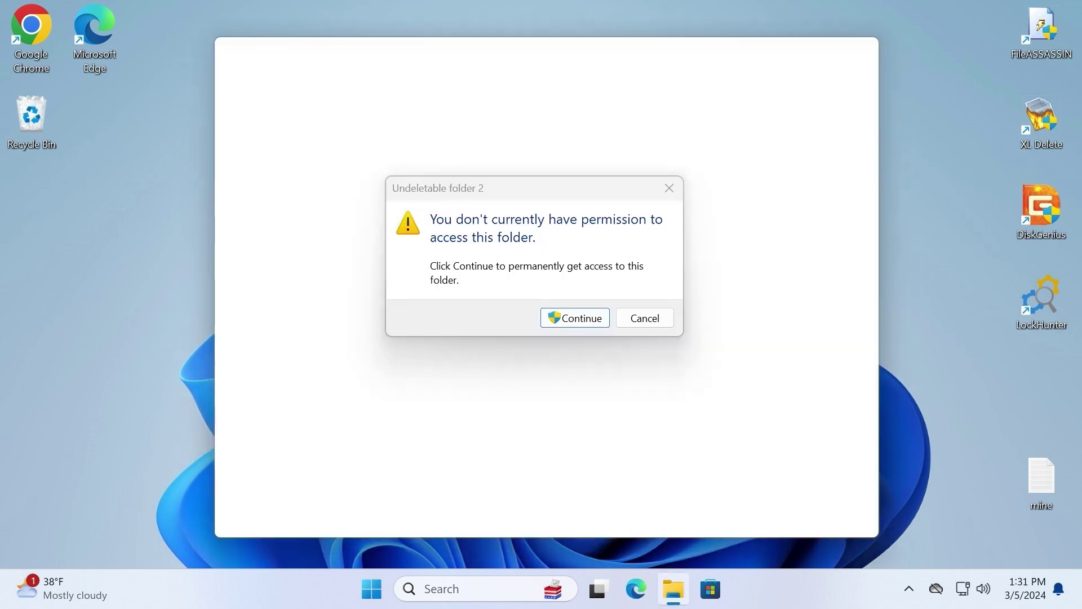
pyautogui.press('Escape')
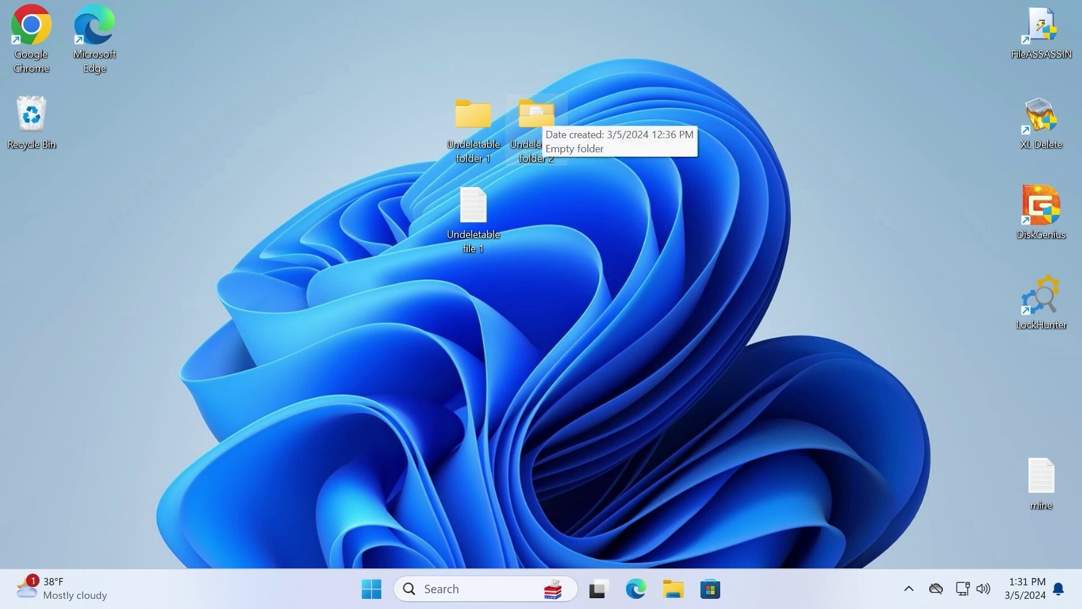
pyautogui.click(537, 129)
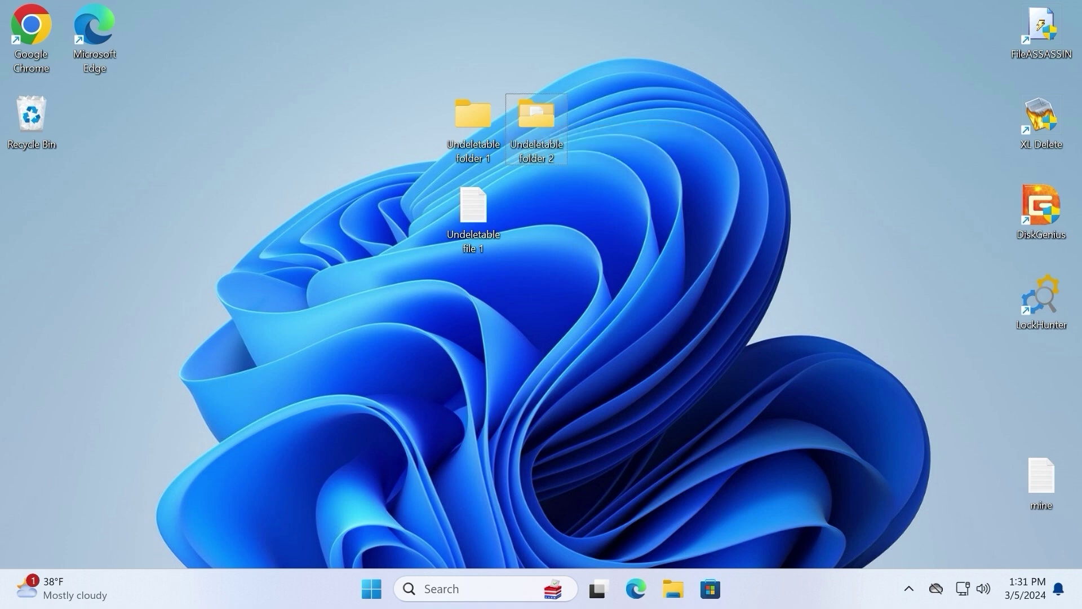
pyautogui.hotkey('shift', 'Delete')
pyautogui.click(605, 348)
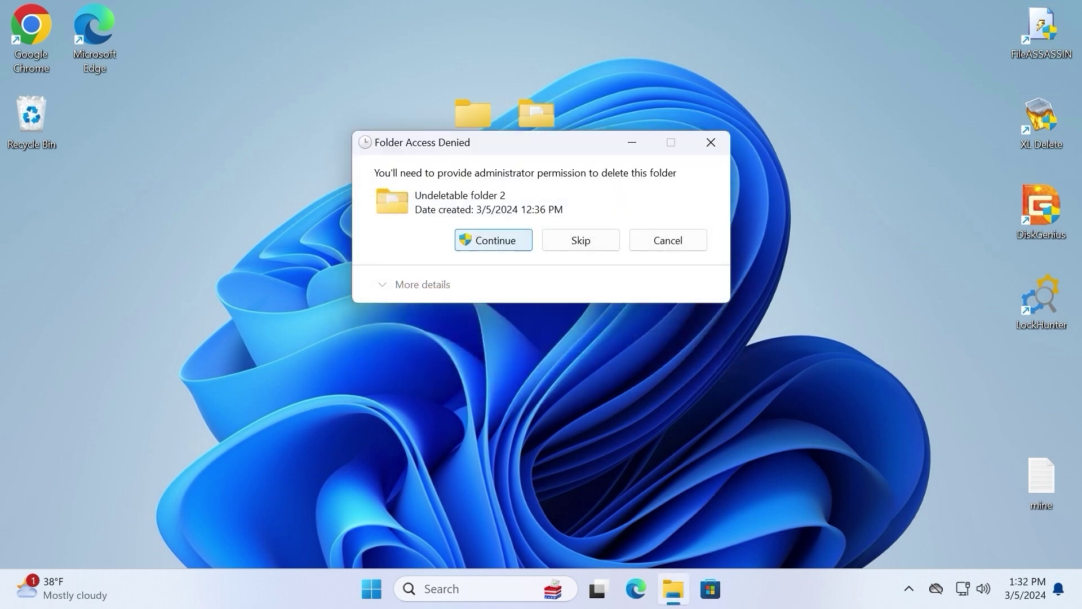
pyautogui.click(493, 240)
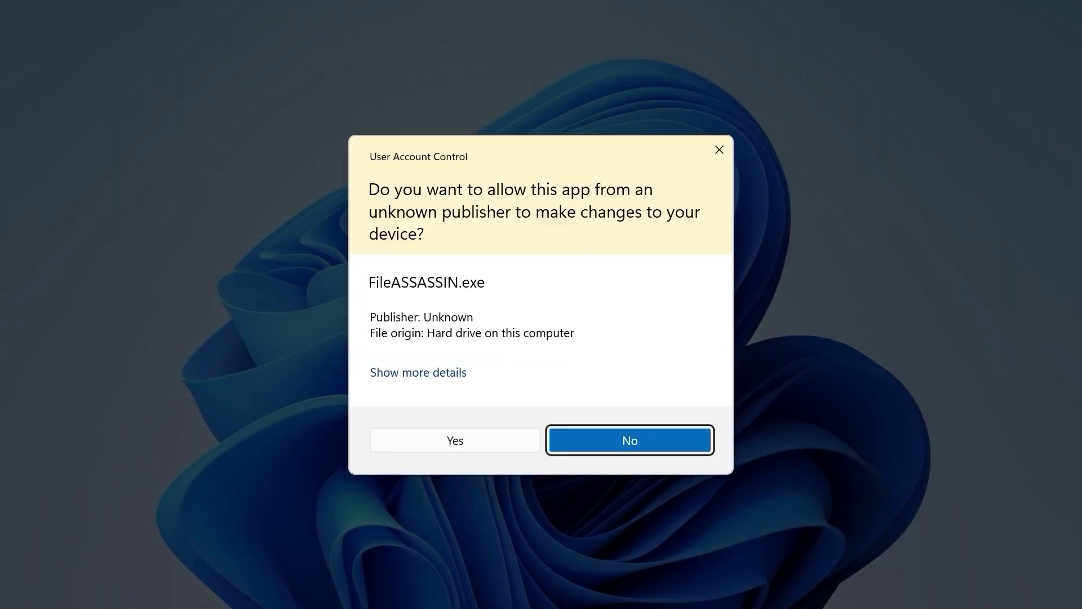
# Allow FileASSASSIN to run, move its window aside, and tick its Delete file option
pyautogui.click(455, 440)
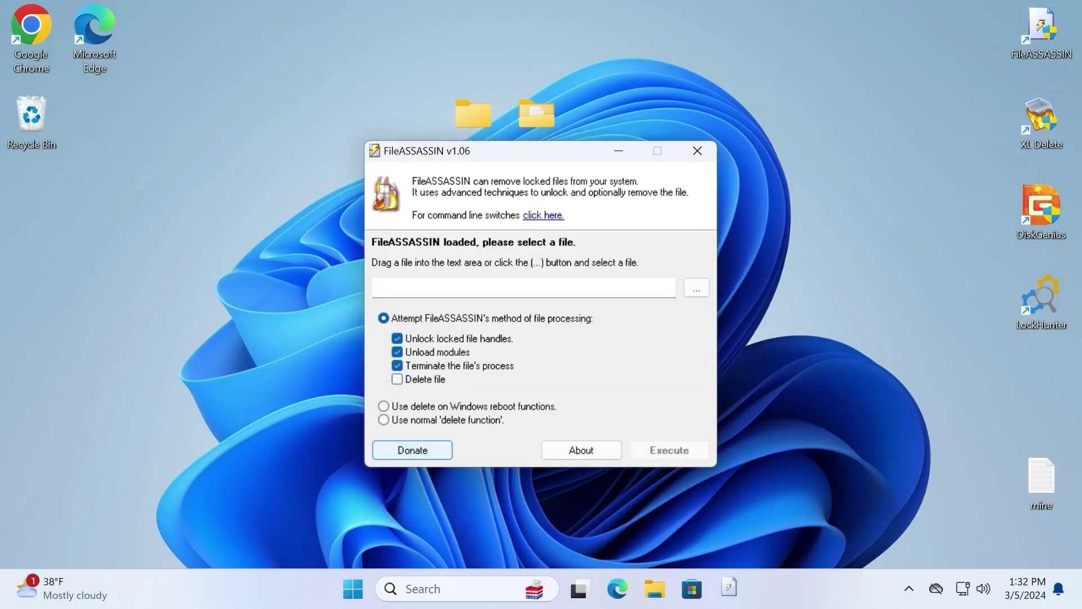
pyautogui.moveTo(451, 82); pyautogui.dragTo(699, 107)
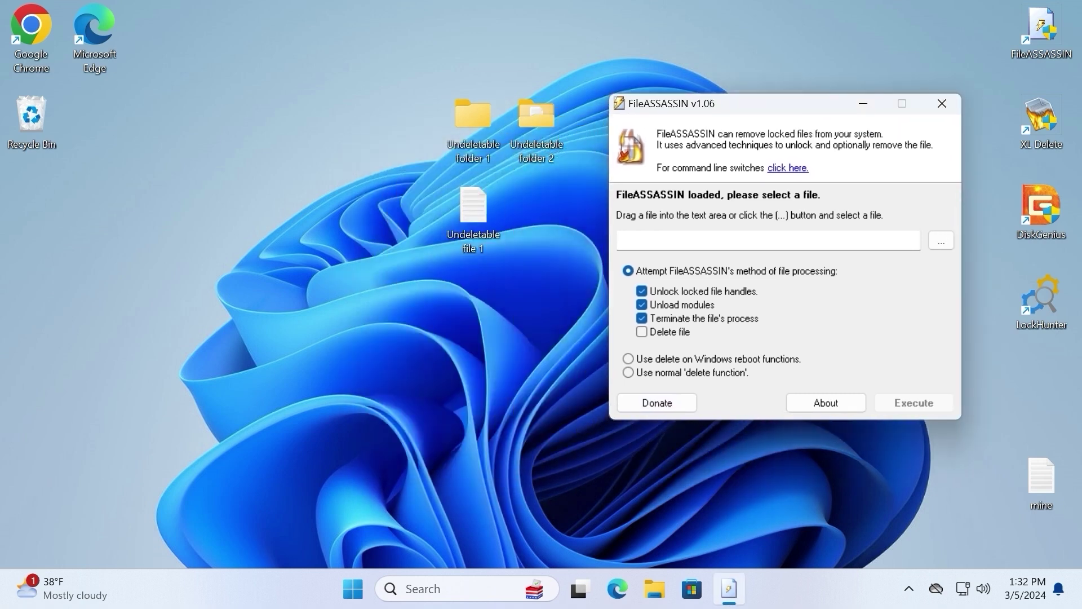
pyautogui.click(641, 331)
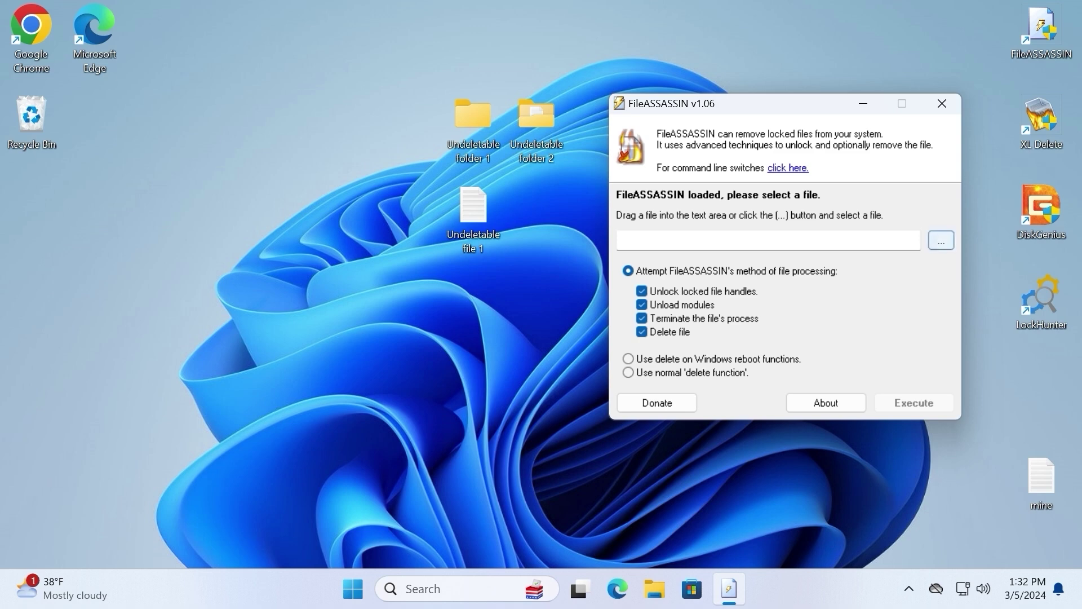
# Target Desktop > Undeletable folder 2 in FileASSASSIN; after the refusal, close FileASSASSIN
pyautogui.click(941, 240)
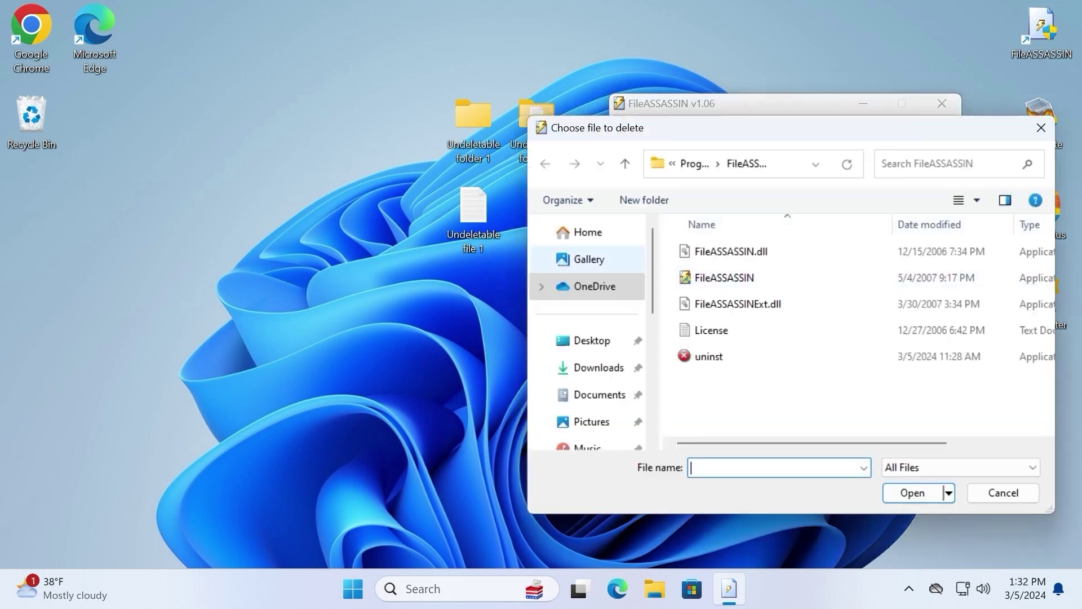
pyautogui.click(592, 340)
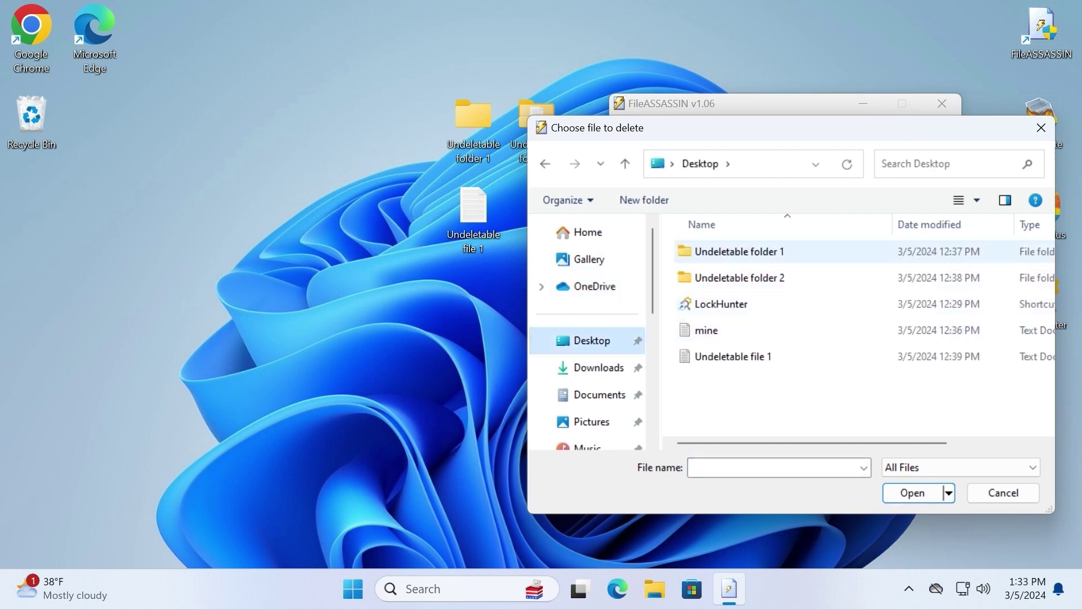
pyautogui.click(740, 277)
pyautogui.click(913, 493)
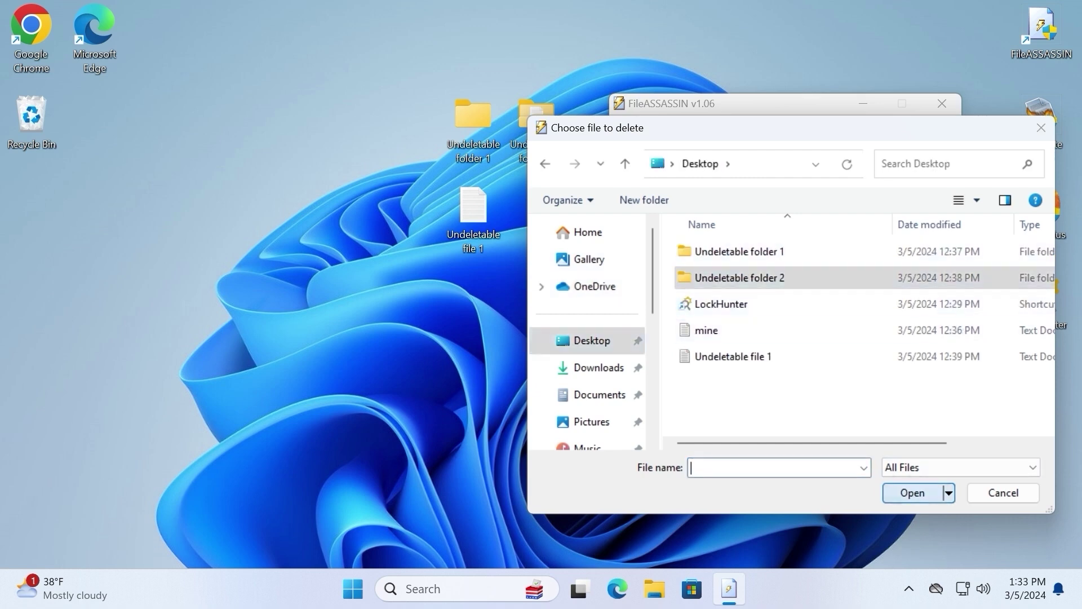
pyautogui.click(570, 311)
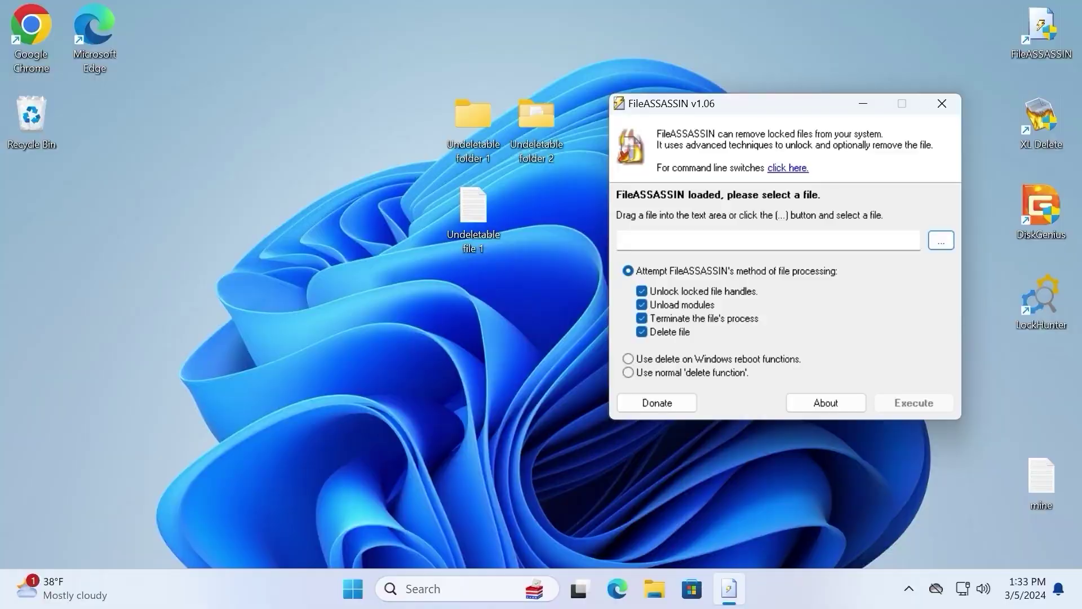
pyautogui.click(942, 103)
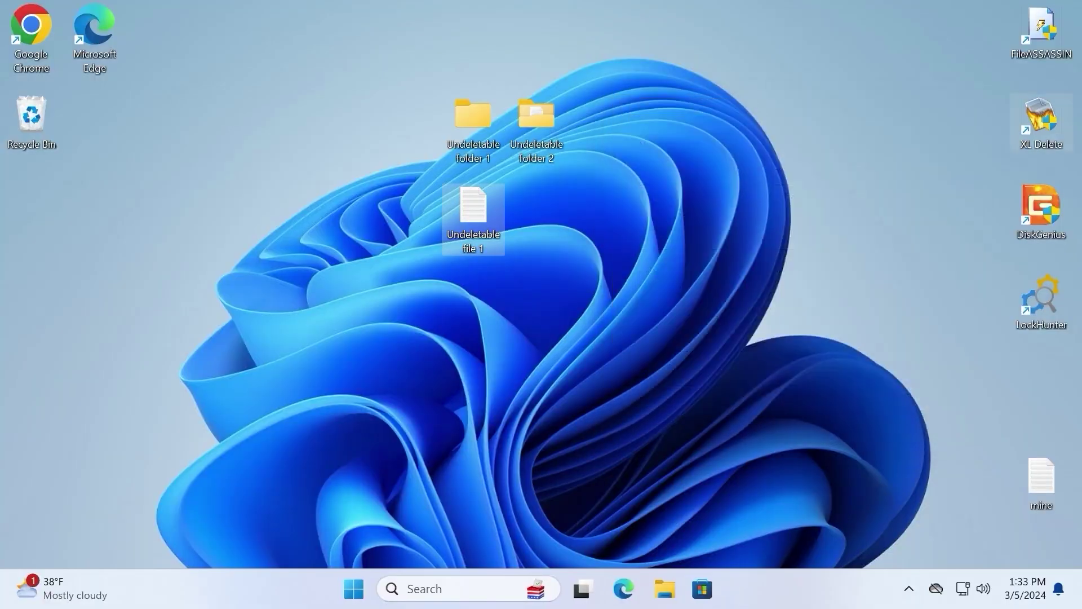
pyautogui.doubleClick(1040, 120)
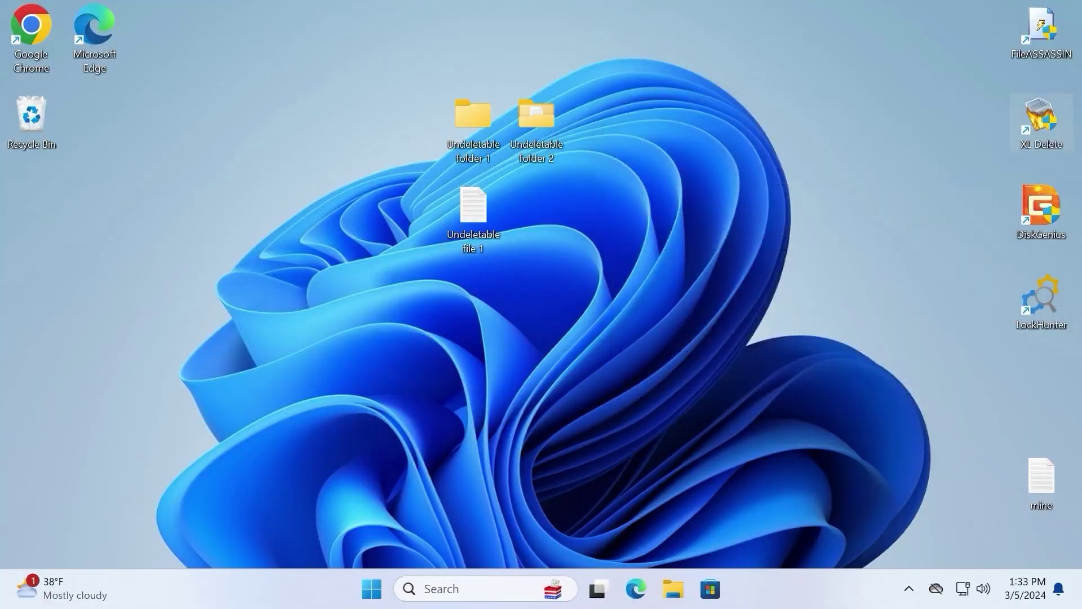
pyautogui.click(454, 436)
# Open the mine notes, copy the words 'IObit Unlocker', and launch Google Chrome
pyautogui.doubleClick(1041, 479)
pyautogui.moveTo(203, 196); pyautogui.dragTo(104, 198)
pyautogui.hotkey('ctrl', 'c')
pyautogui.rightClick(179, 196)
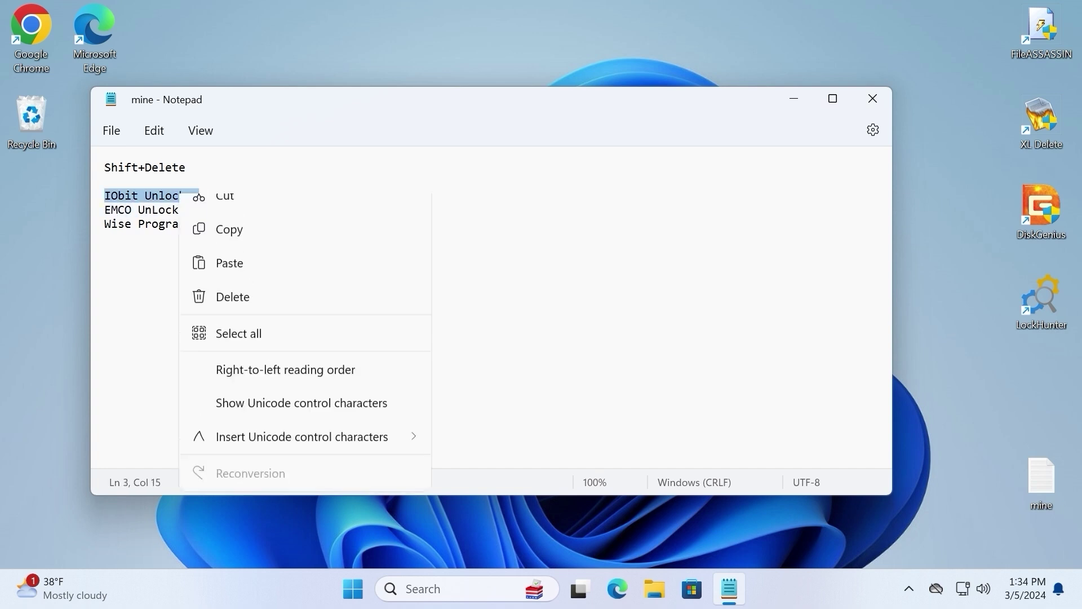
pyautogui.click(230, 282)
pyautogui.doubleClick(31, 34)
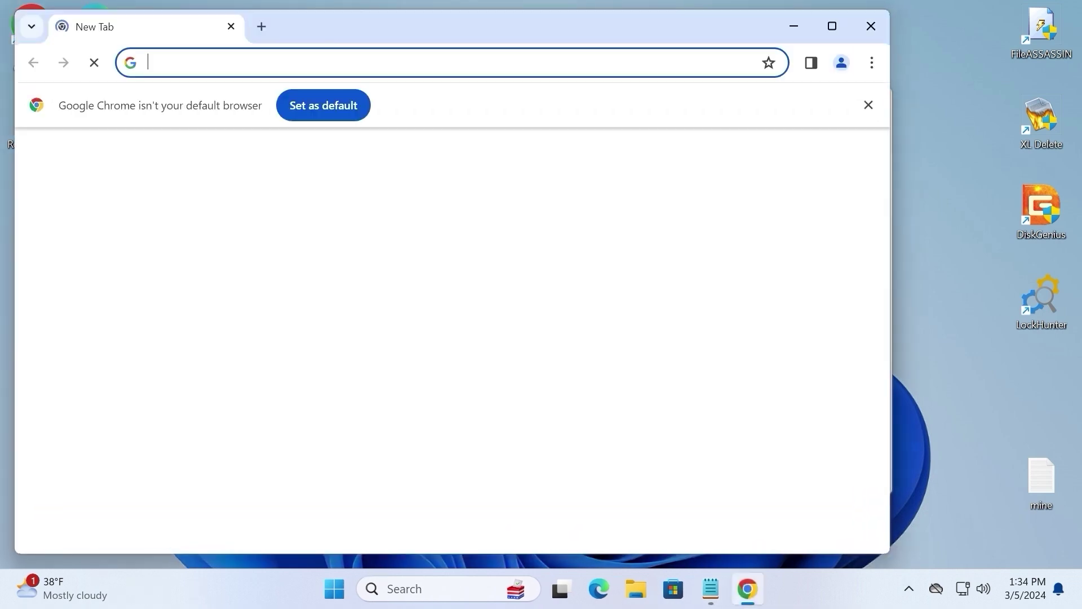
# Maximize Chrome, search Google for the pasted 'IObit Unlocker', and open the official iobit.com page
pyautogui.click(831, 26)
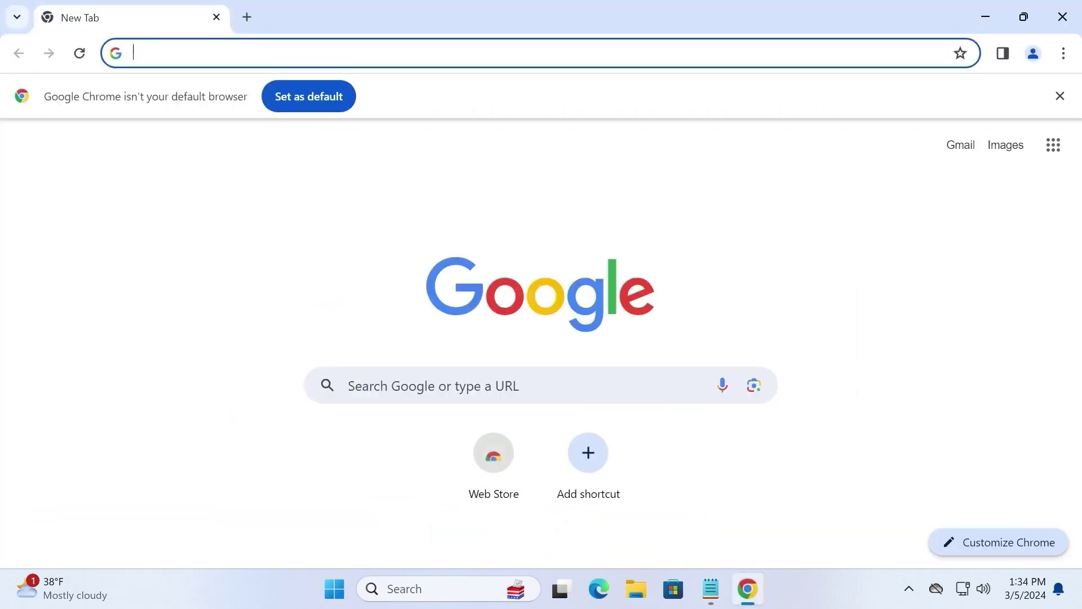
pyautogui.hotkey('ctrl', 'v')
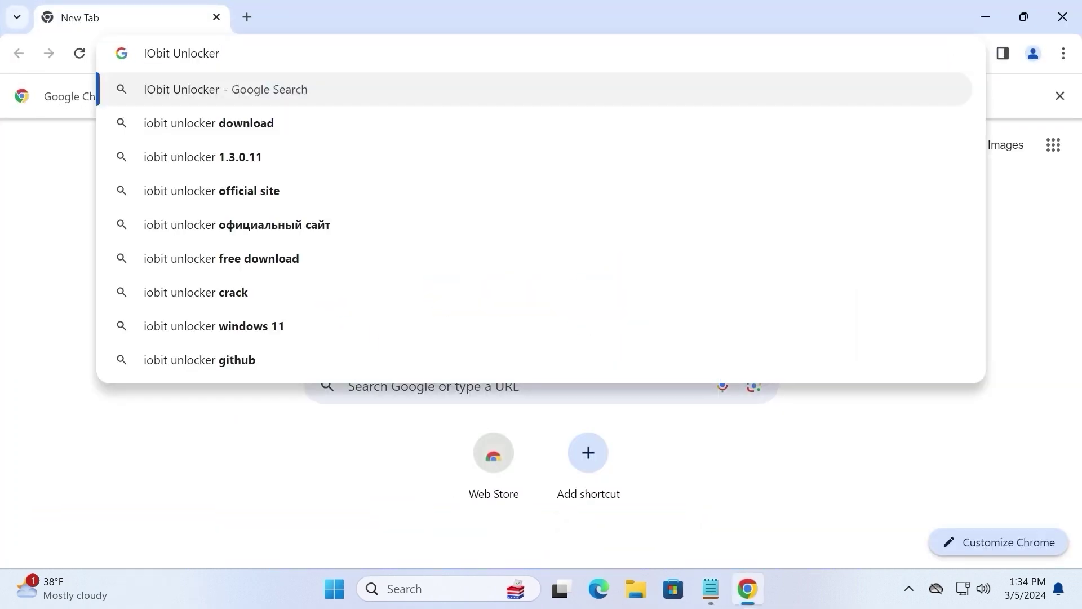
pyautogui.press('Return')
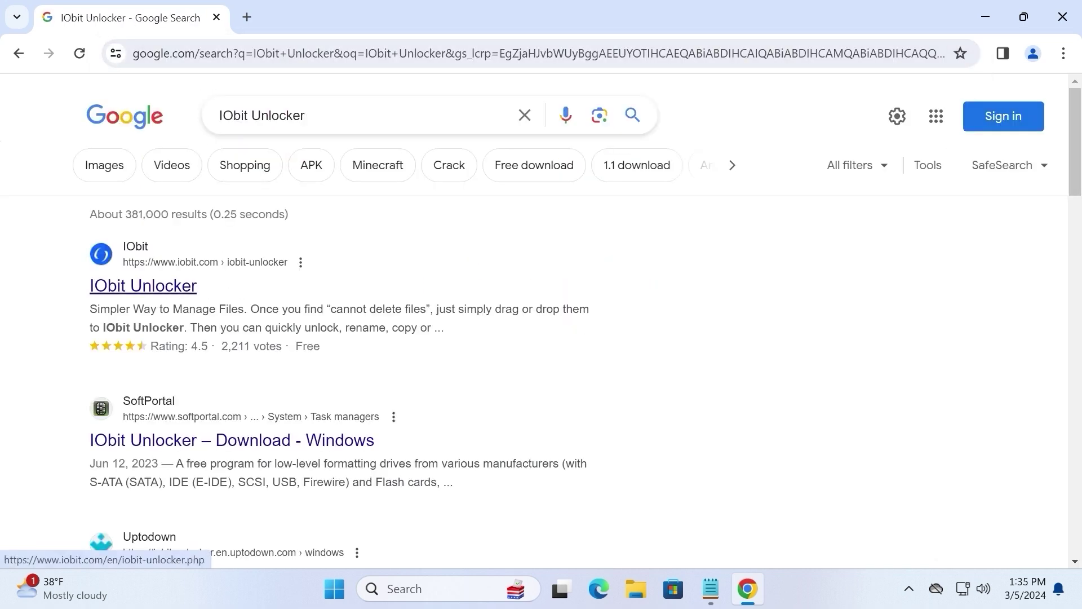
pyautogui.click(143, 286)
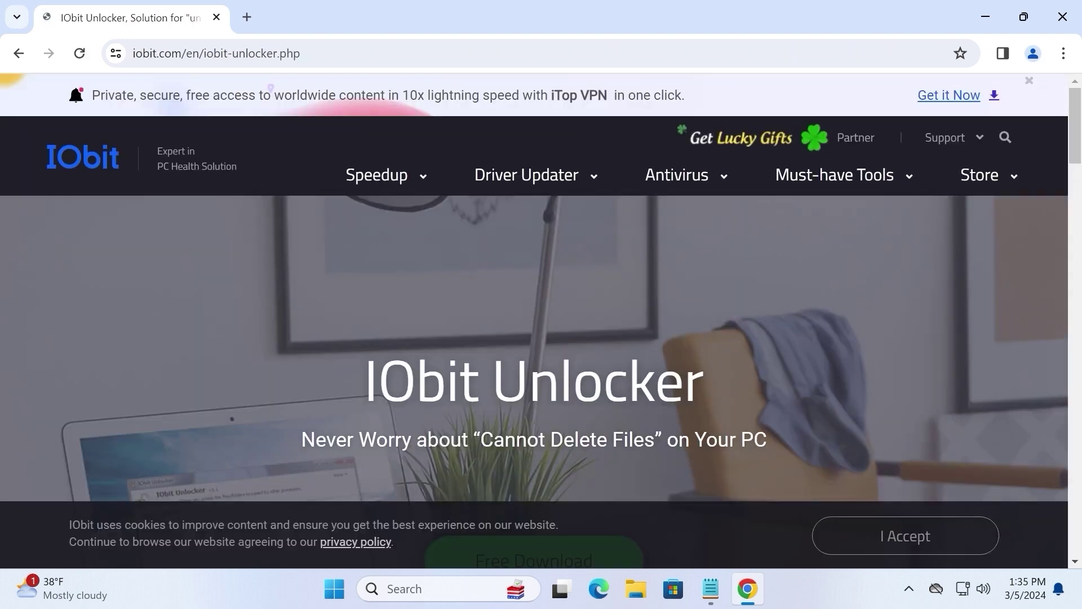
# Download the free unlocker-setup installer, run it with administrator approval, and close Chrome
pyautogui.scroll(-3, 534, 287)
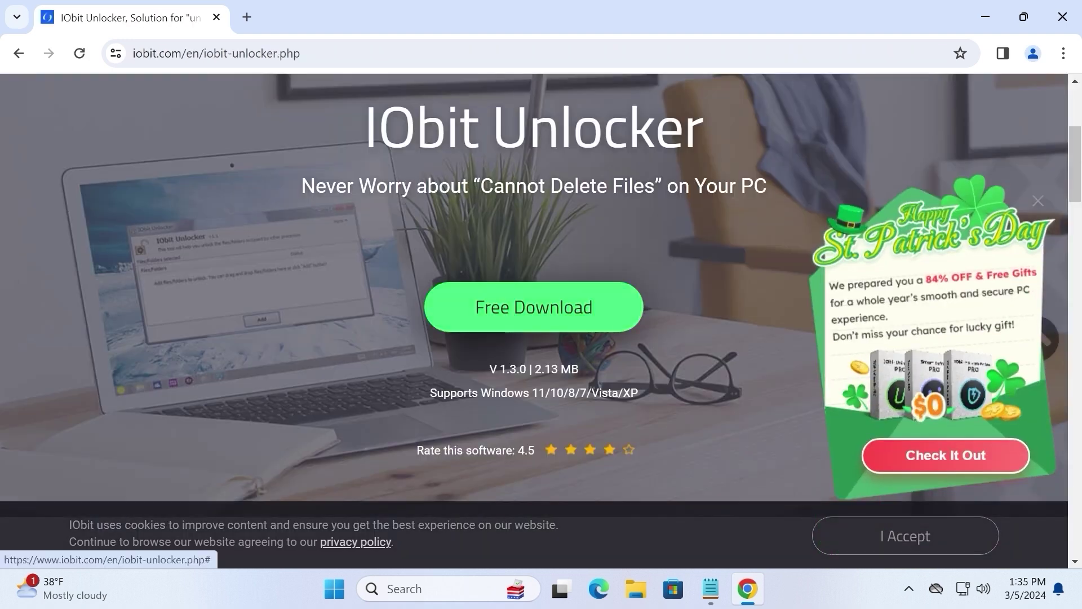
pyautogui.click(534, 308)
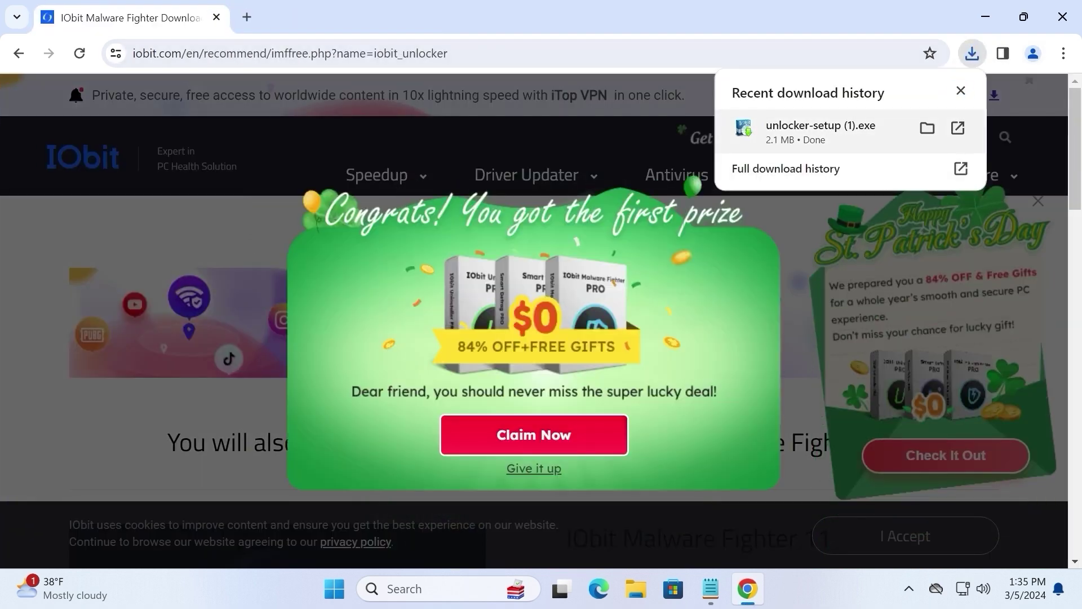
pyautogui.click(821, 133)
pyautogui.click(454, 436)
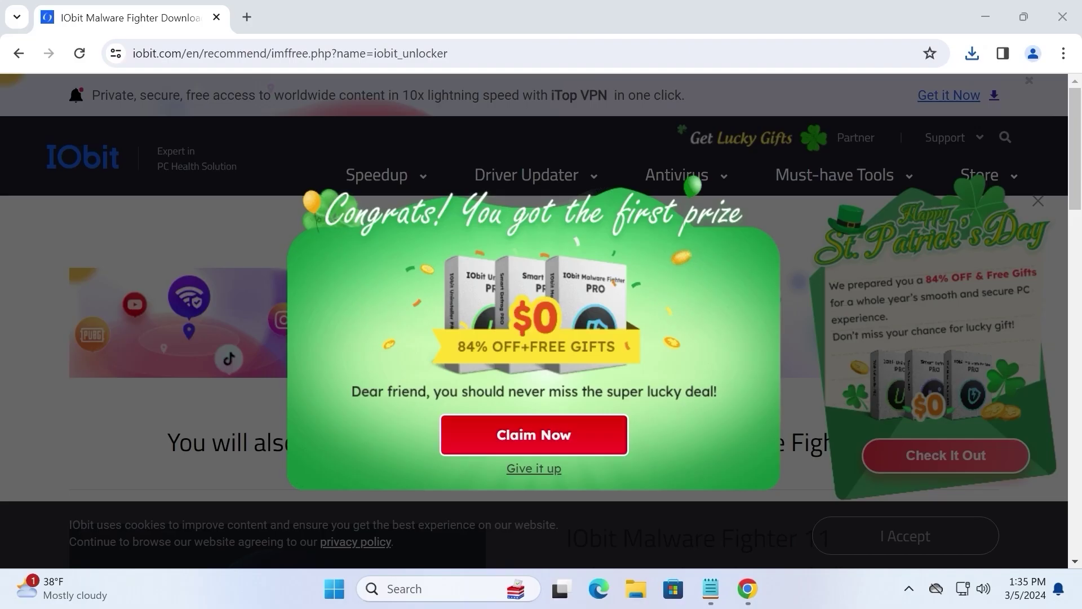
pyautogui.click(1062, 16)
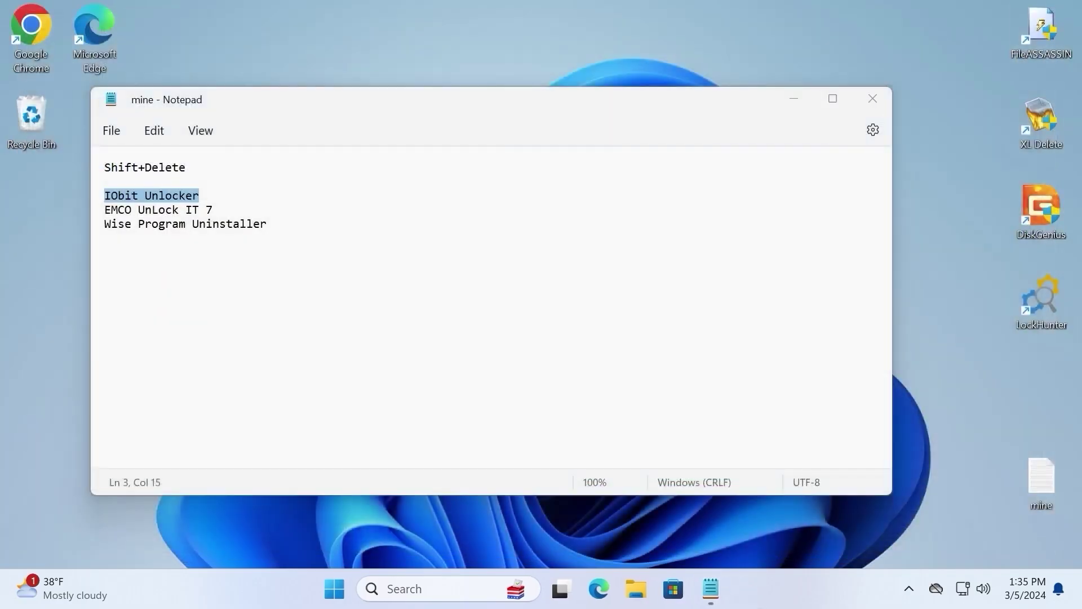
# Install IObit Unlocker v1.3 with the default folder and a desktop icon, then launch it
pyautogui.press('Return')
pyautogui.press('Return')
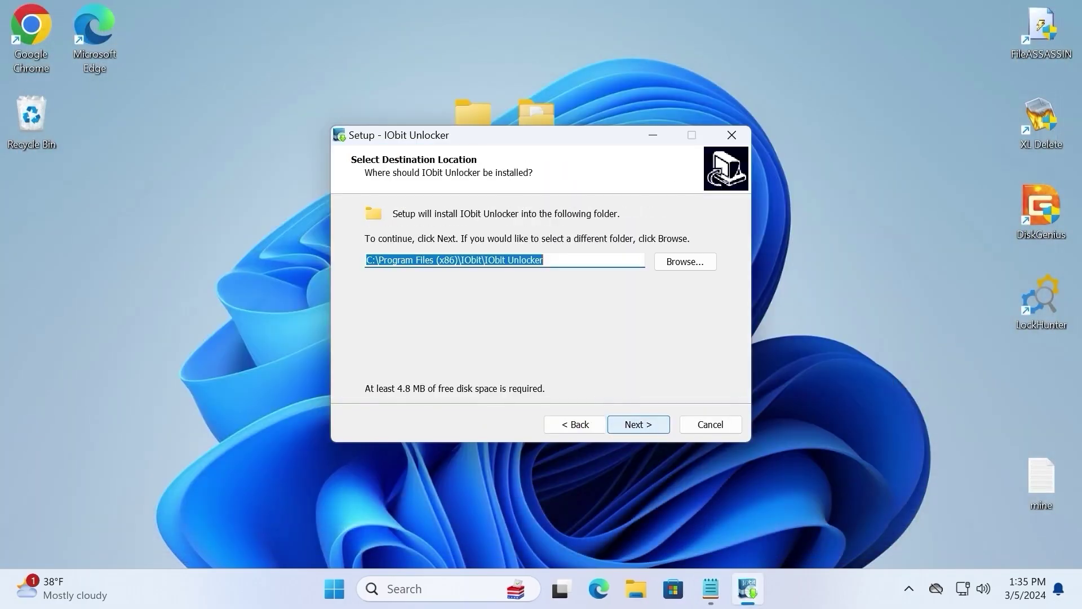
pyautogui.press('Return')
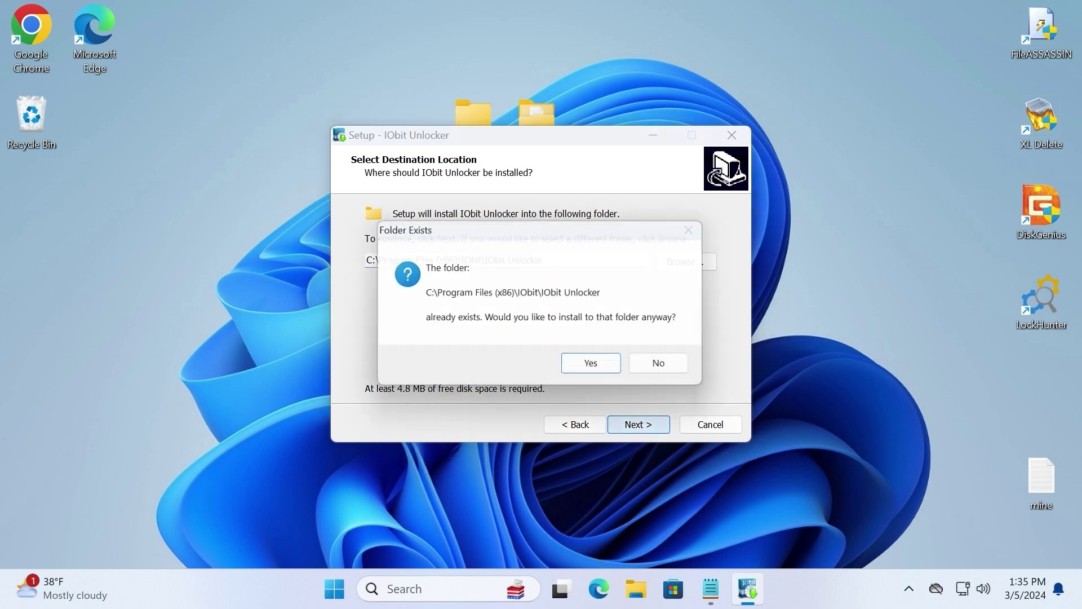
pyautogui.press('Return')
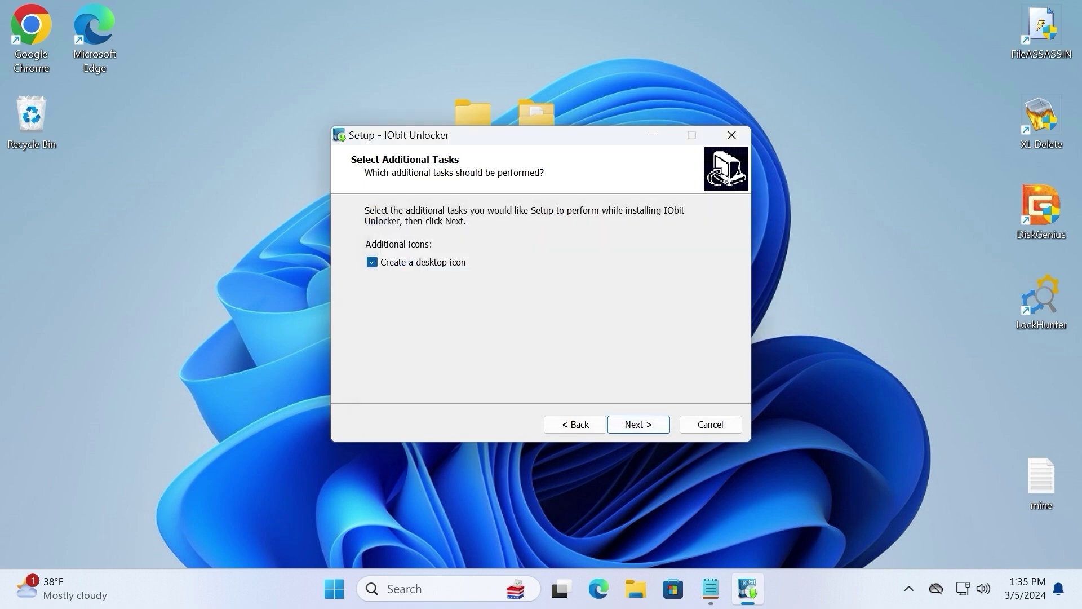
pyautogui.press('Return')
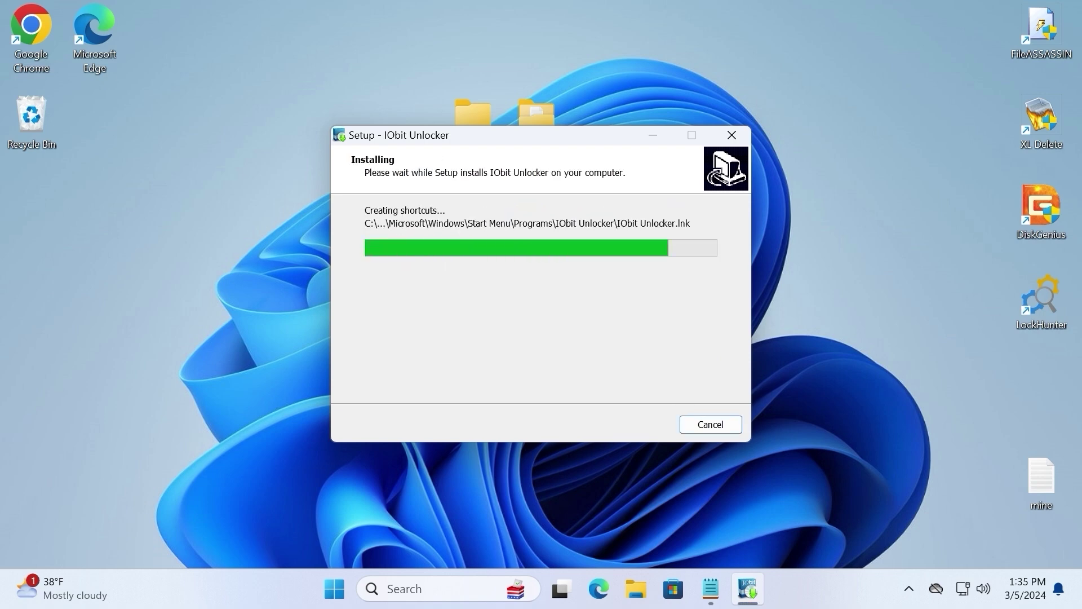
pyautogui.press('Return')
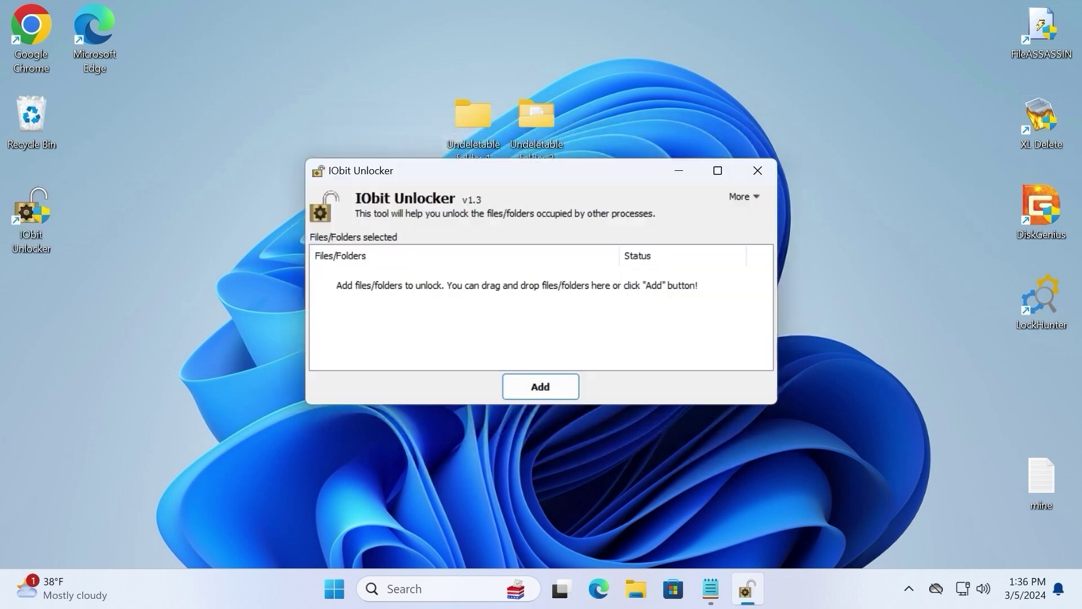
# Add Undeletable folder 2 to IObit Unlocker's list by dragging it in from the desktop
pyautogui.moveTo(527, 172); pyautogui.dragTo(537, 261)
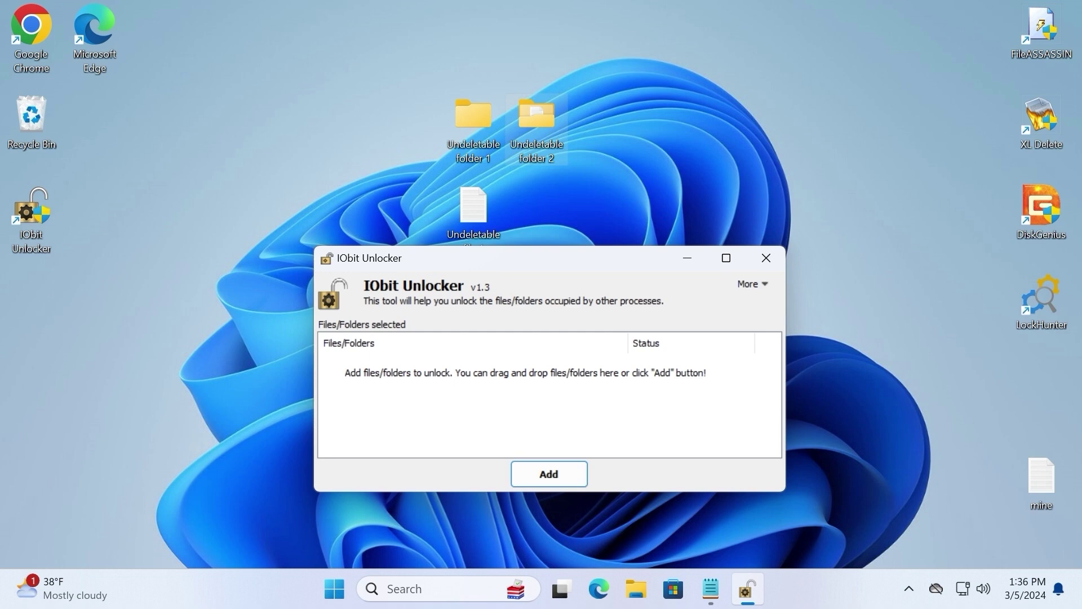
pyautogui.moveTo(537, 120); pyautogui.dragTo(566, 384)
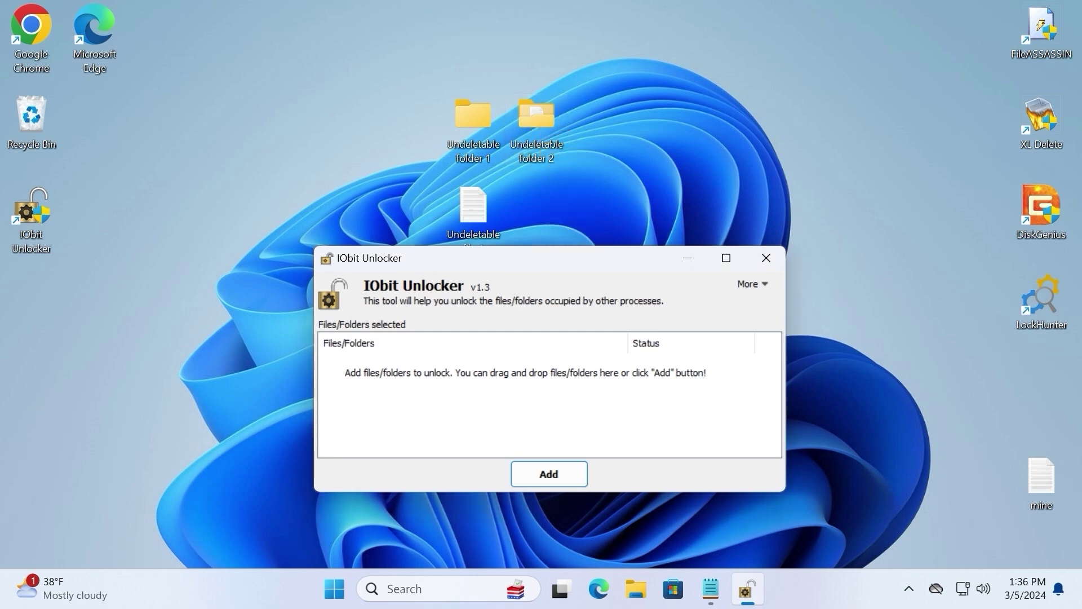
pyautogui.moveTo(524, 253); pyautogui.dragTo(529, 110)
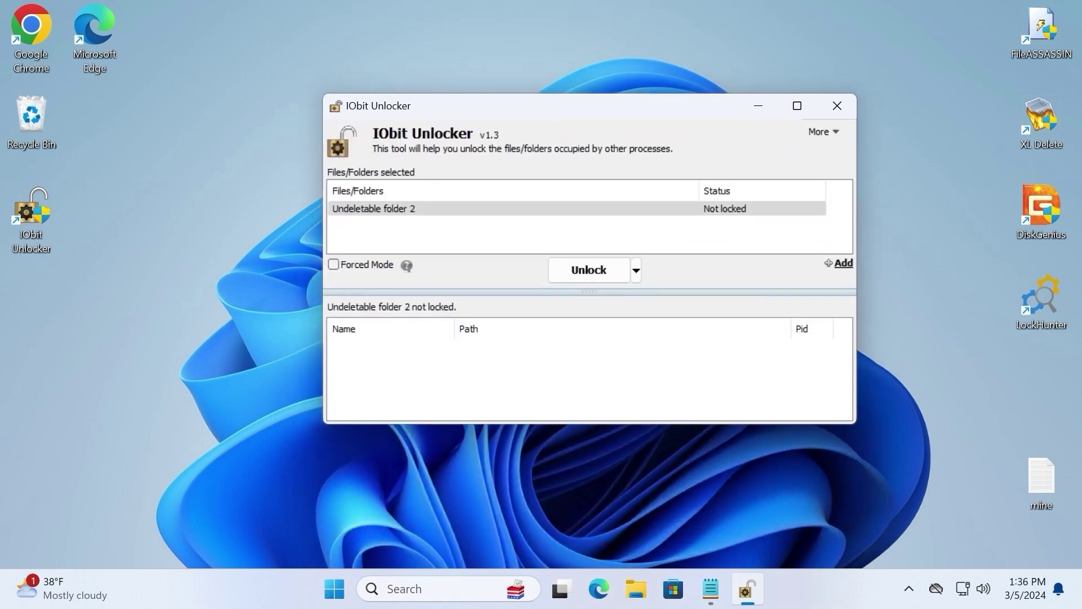
# Turn on Forced Mode and Unlock & Delete the folder, confirming the permanent deletion
pyautogui.click(636, 270)
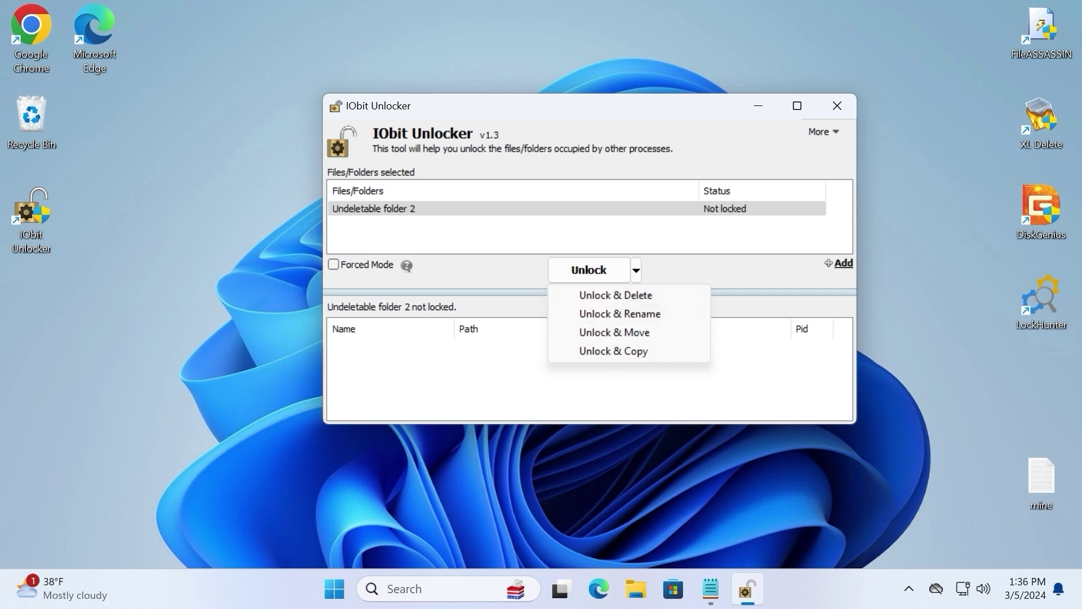
pyautogui.click(333, 265)
pyautogui.click(333, 264)
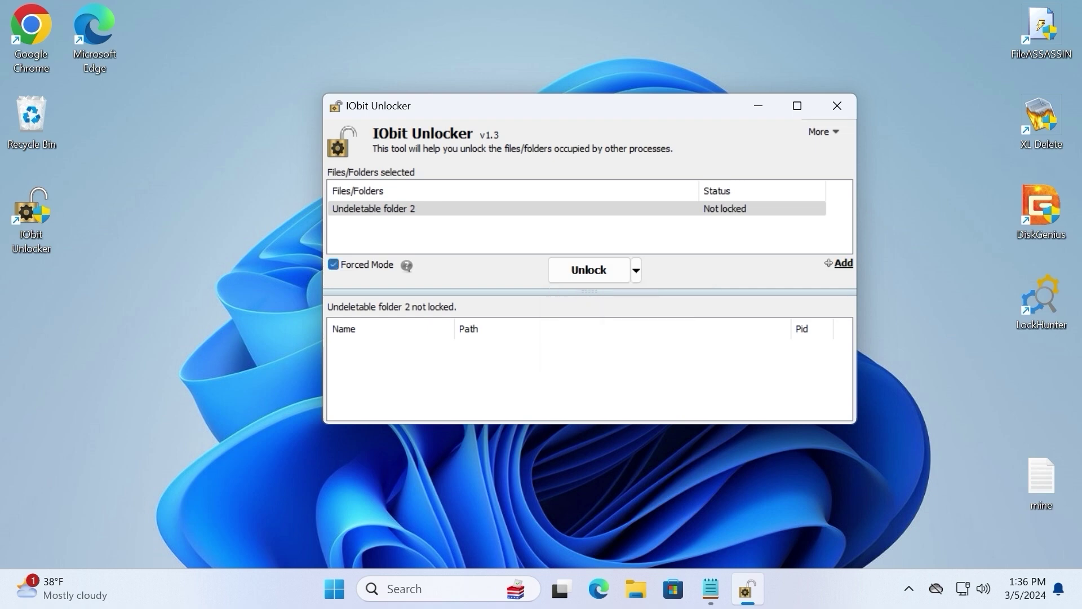
pyautogui.click(636, 270)
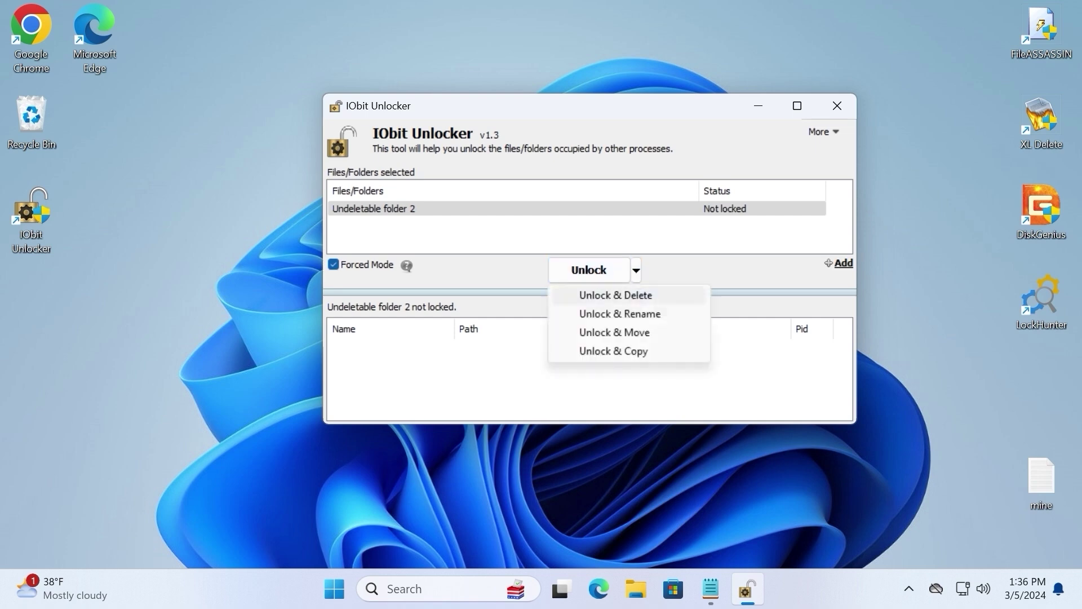
pyautogui.click(615, 295)
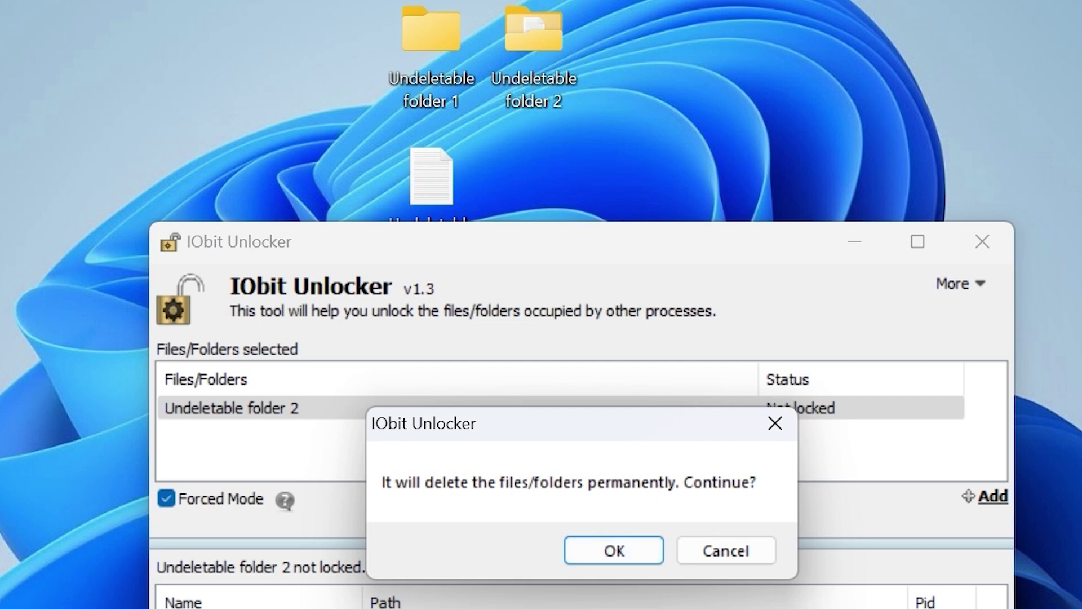
pyautogui.click(614, 550)
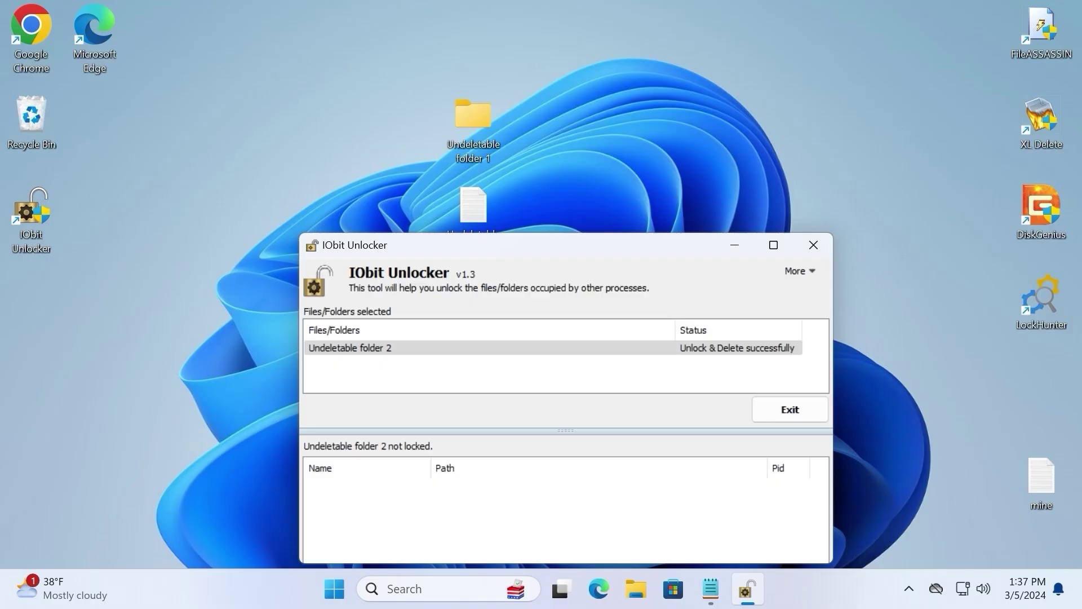
pyautogui.moveTo(525, 97); pyautogui.dragTo(598, 155)
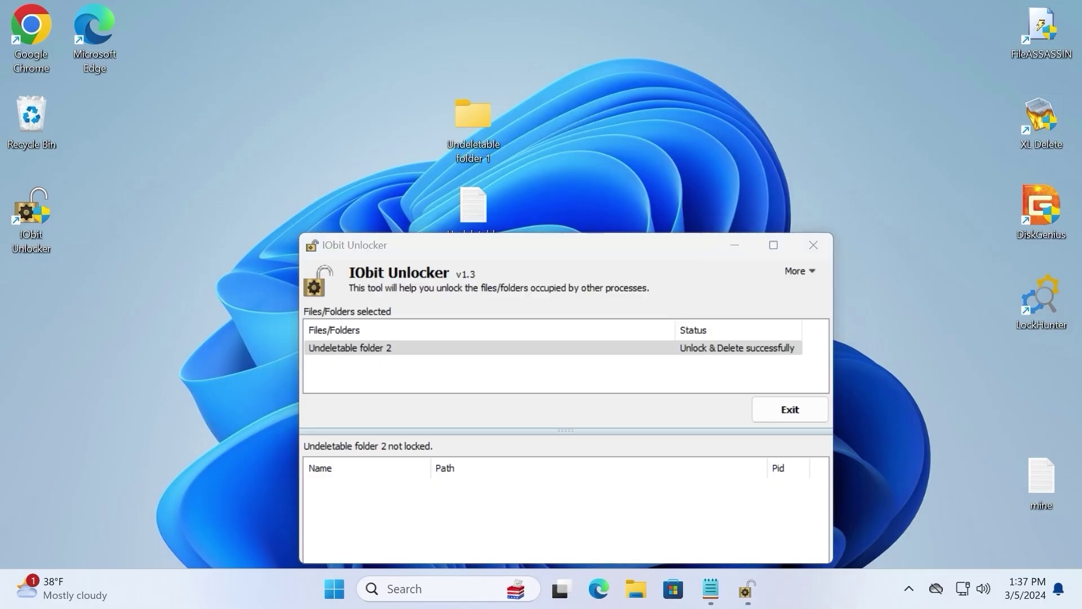
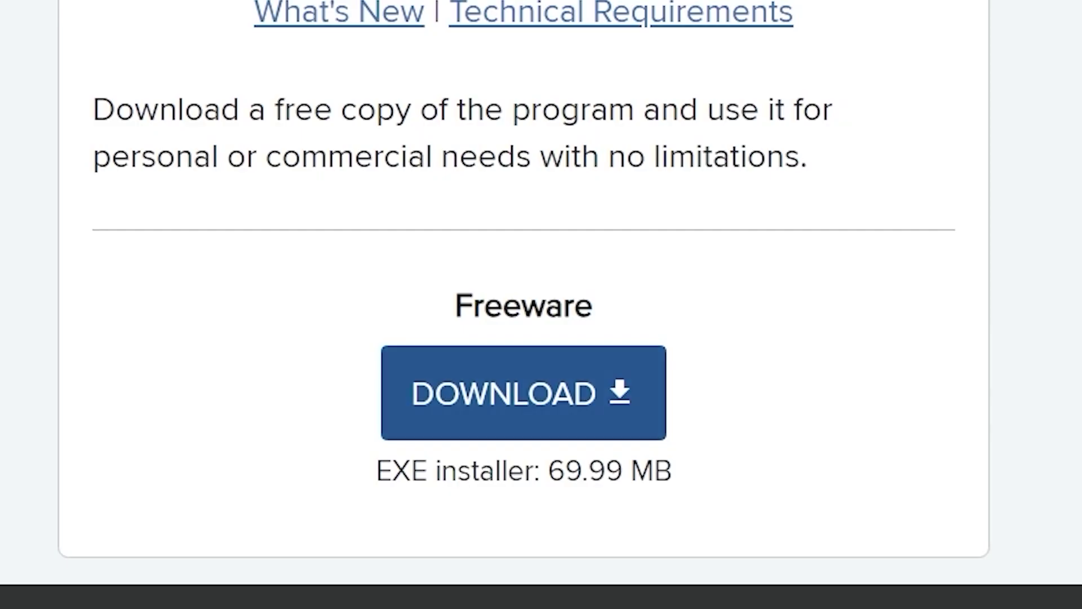
# Download the EMCO UnLock IT freeware installer and run UnLockITSetup.exe from Chrome's downloads
pyautogui.click(523, 392)
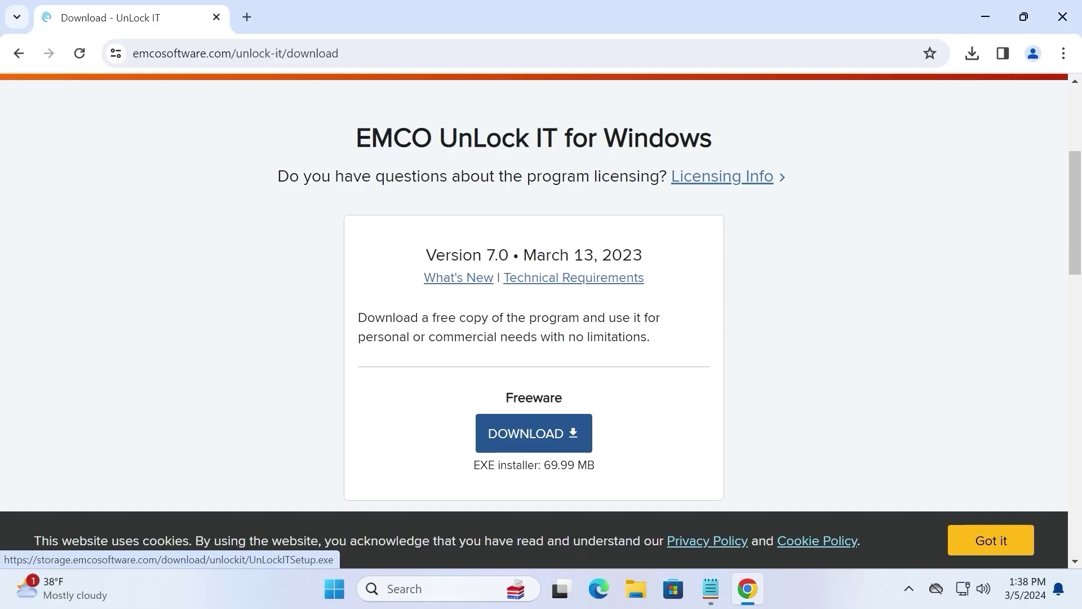
pyautogui.moveTo(542, 471); pyautogui.dragTo(672, 471)
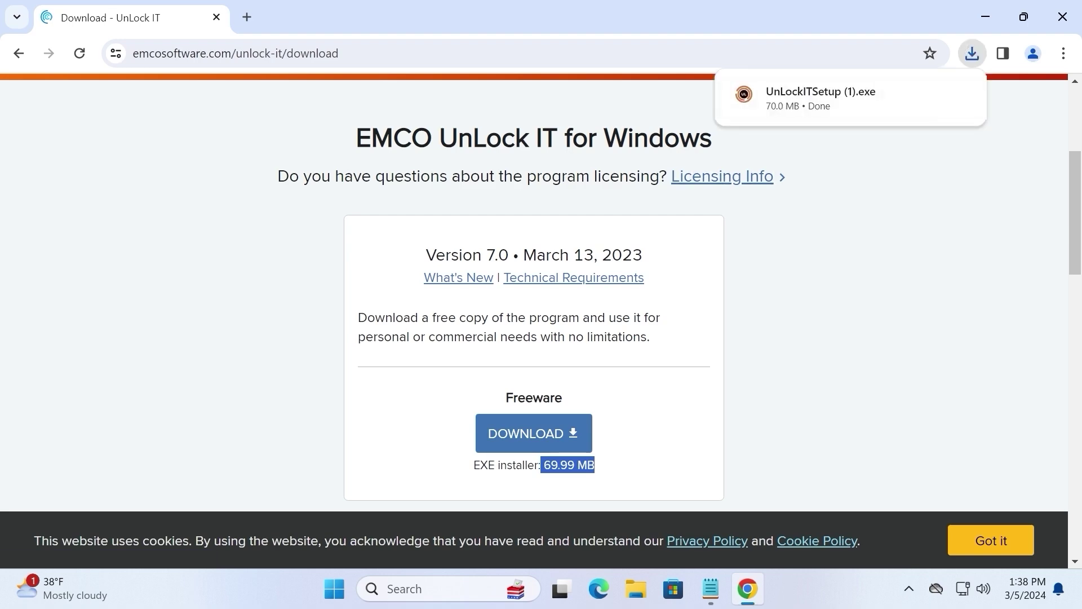
pyautogui.moveTo(806, 99)
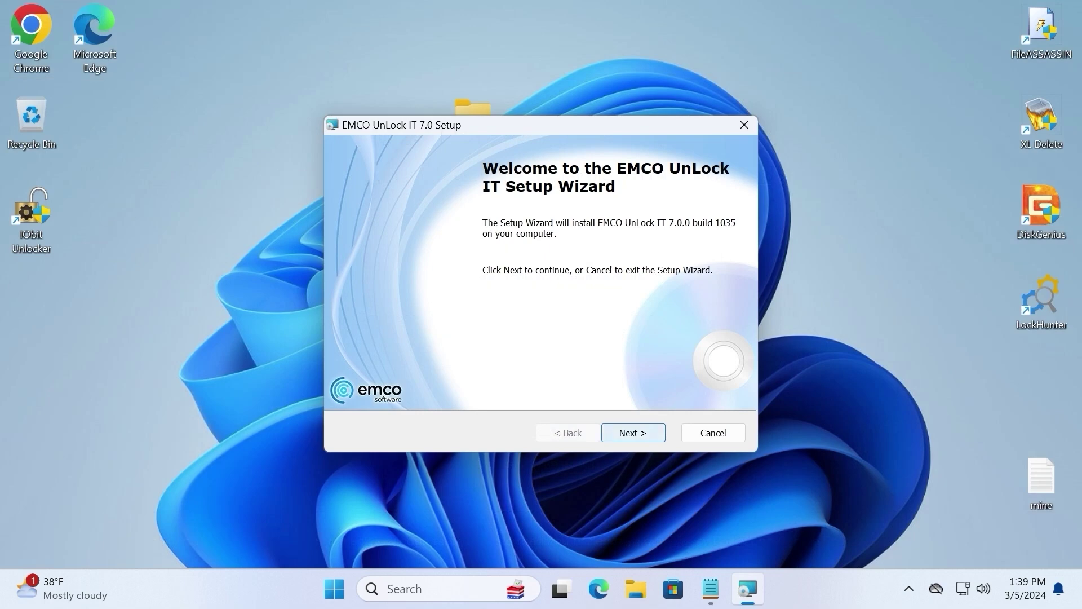
# Install EMCO UnLock IT 7.0 with the license accepted, default folder and Typical setup, then launch it
pyautogui.click(633, 432)
pyautogui.click(341, 371)
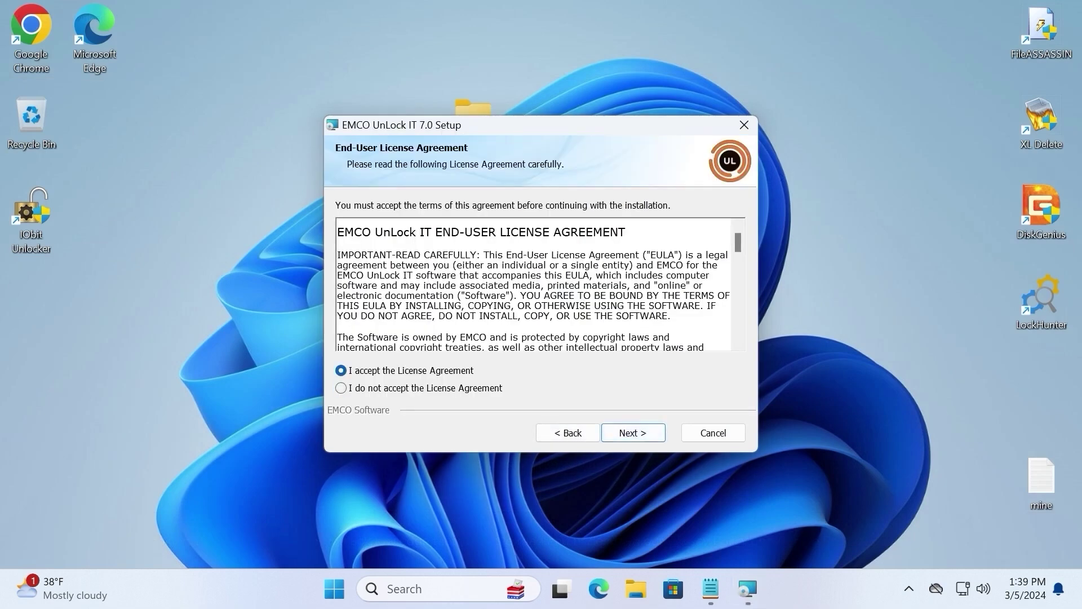
pyautogui.click(632, 432)
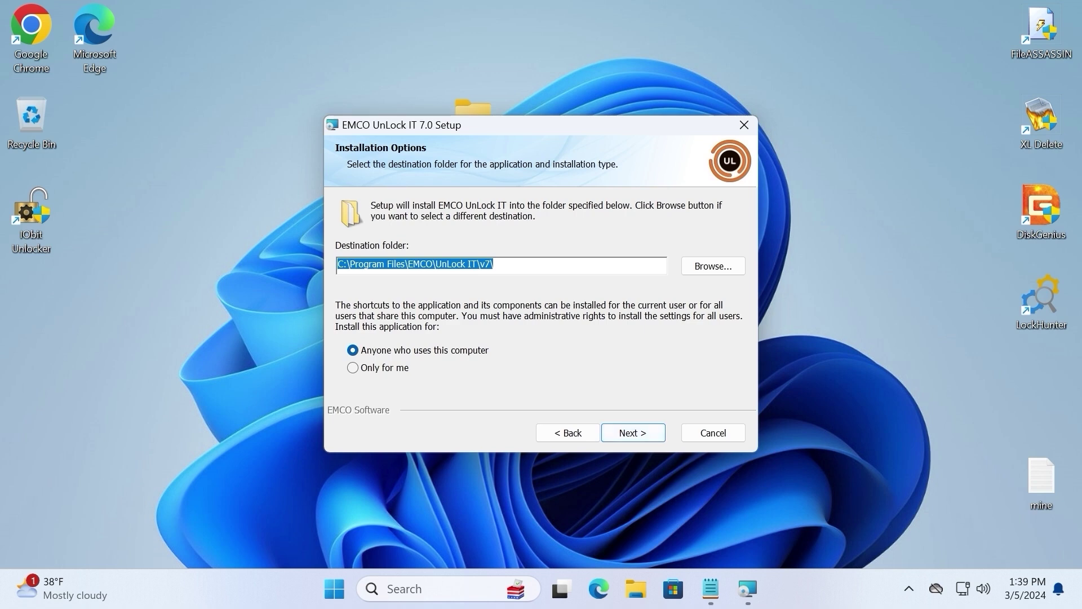
pyautogui.click(633, 432)
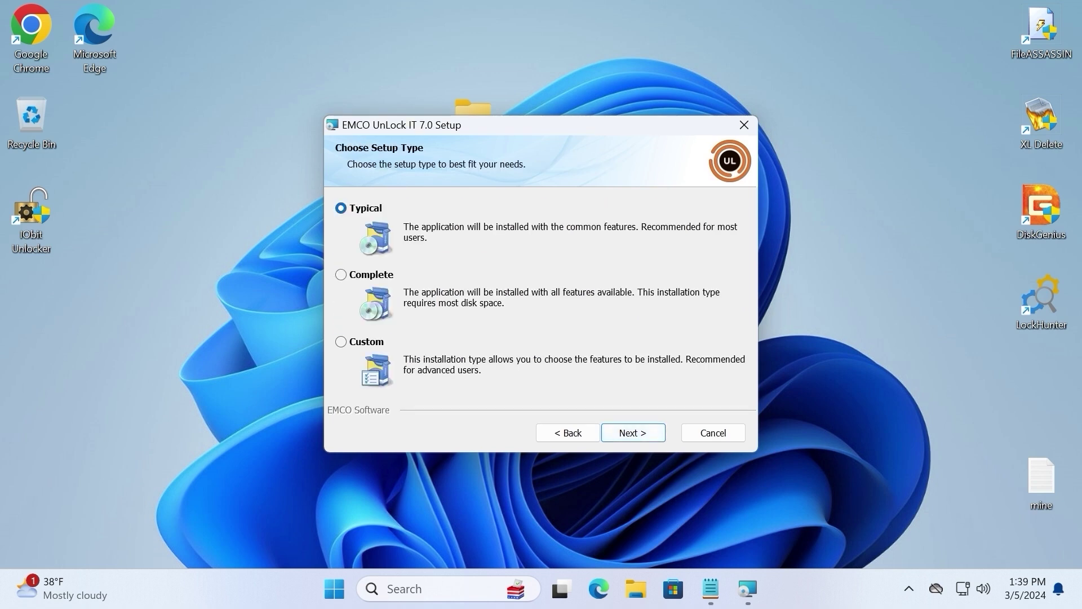
pyautogui.press('Return')
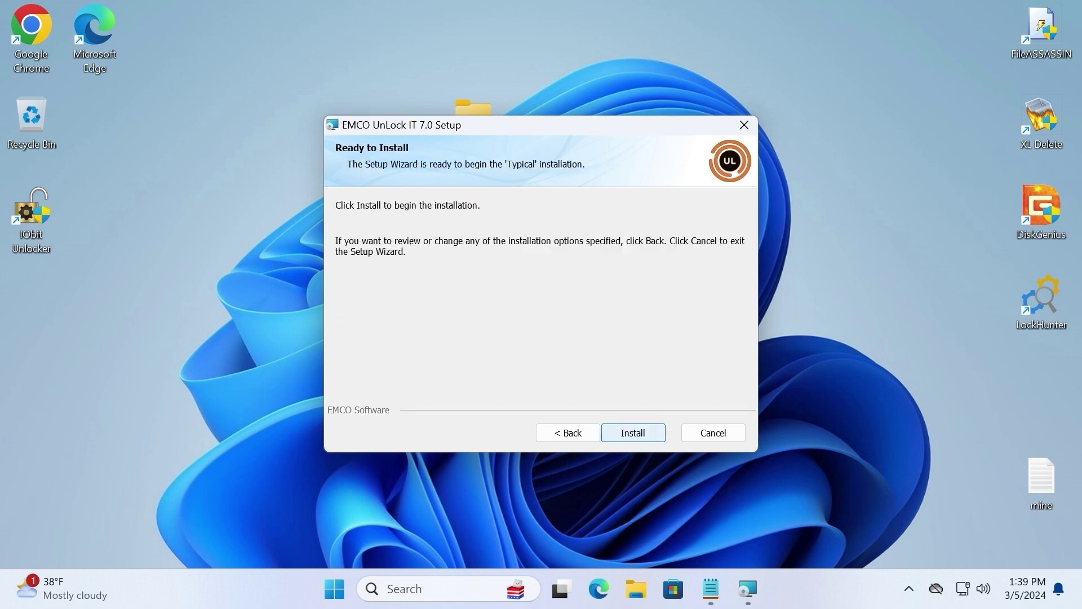
pyautogui.press('Return')
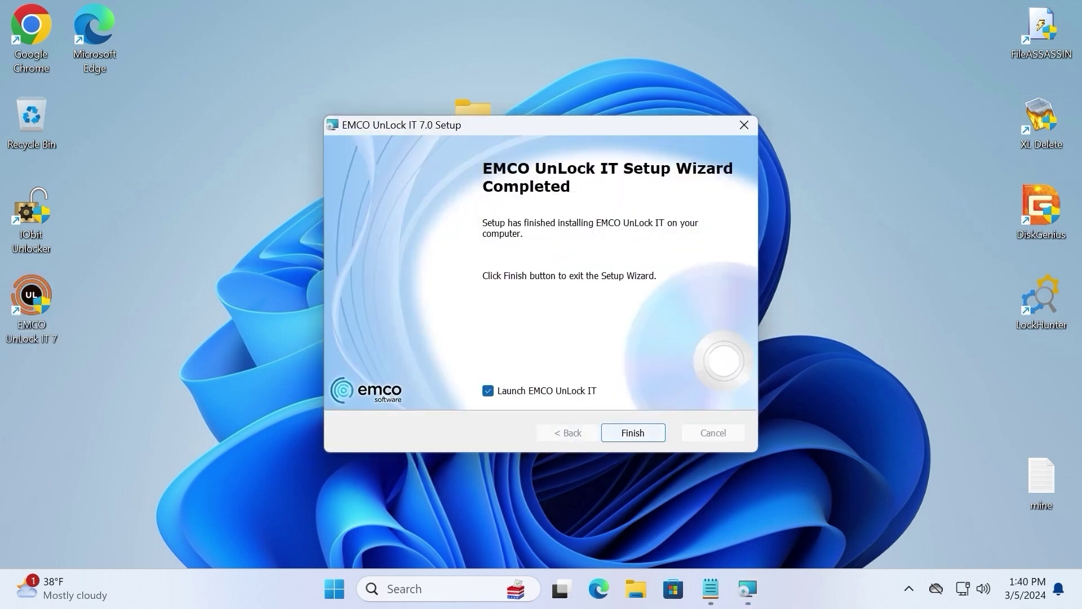
pyautogui.press('Return')
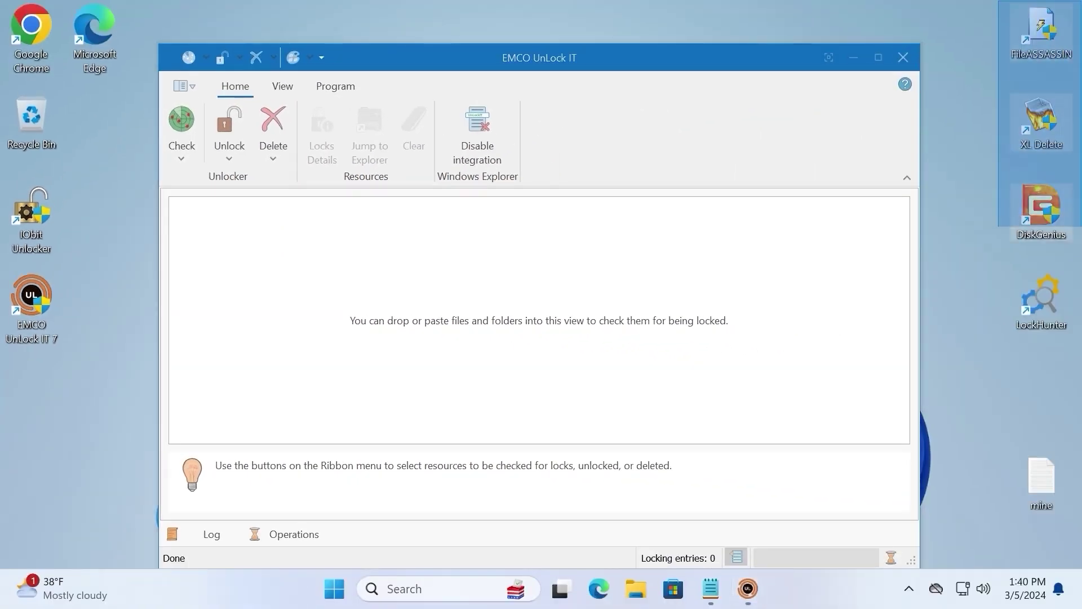
# Add Undeletable folder 1 from the desktop to EMCO UnLock IT's list
pyautogui.moveTo(1081, 227); pyautogui.dragTo(1081, 346)
pyautogui.click(1081, 346)
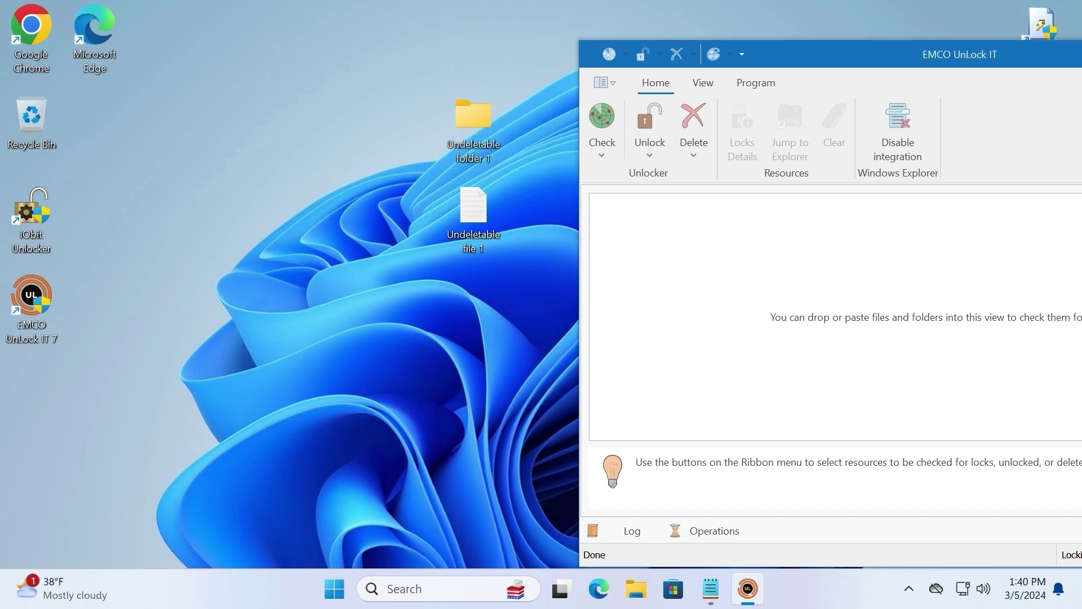
pyautogui.moveTo(473, 116); pyautogui.dragTo(752, 316)
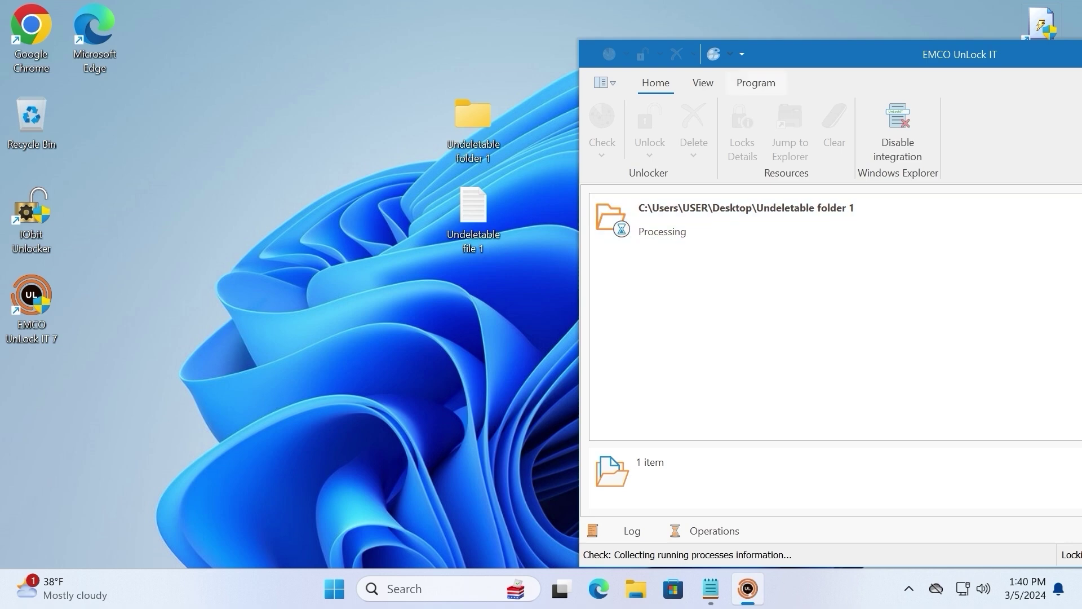
pyautogui.moveTo(799, 56); pyautogui.dragTo(430, 37)
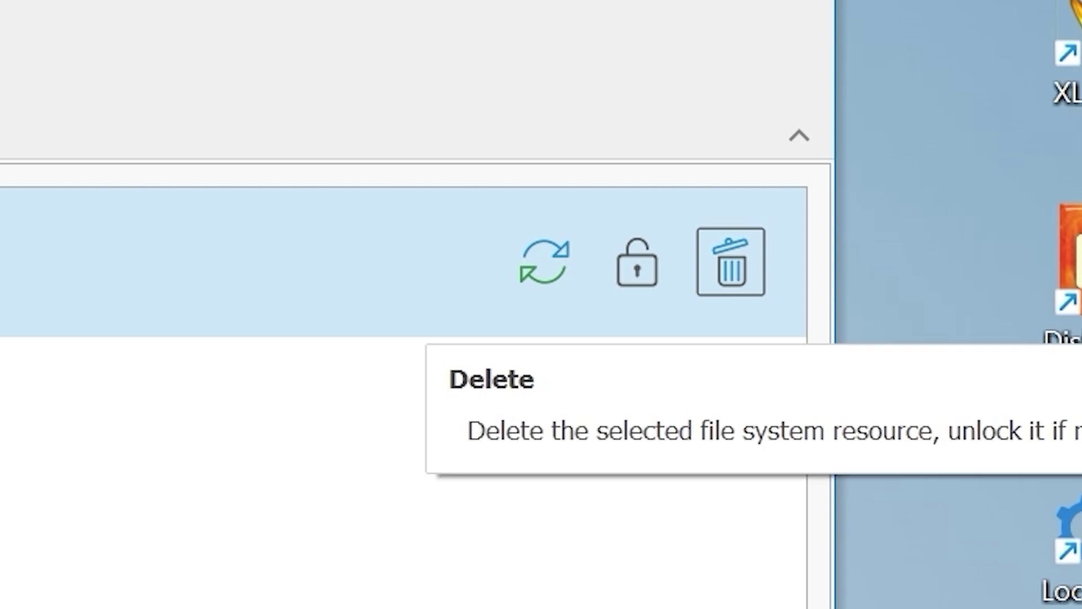
# Delete the locked Undeletable folder 1 through EMCO UnLock IT and confirm the deletion
pyautogui.click(731, 262)
pyautogui.moveTo(147, 0); pyautogui.dragTo(256, 281)
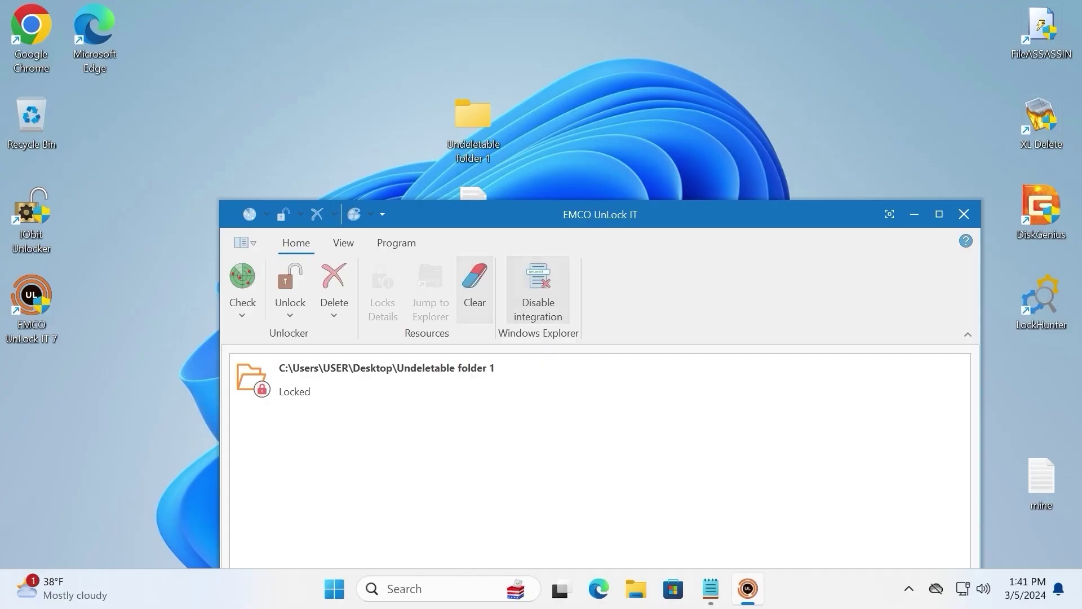
pyautogui.moveTo(876, 380)
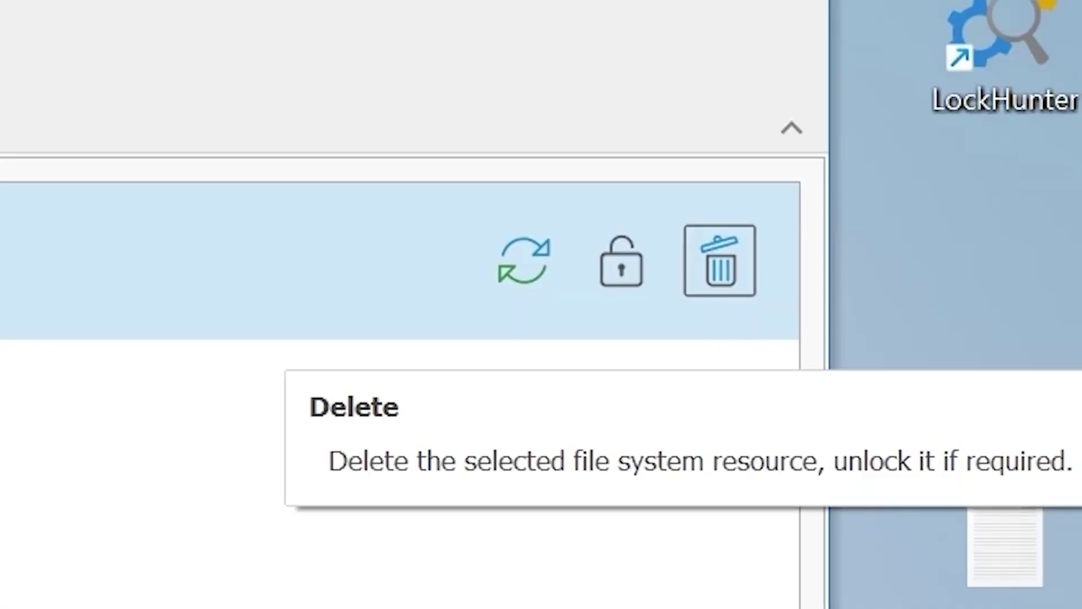
pyautogui.click(720, 260)
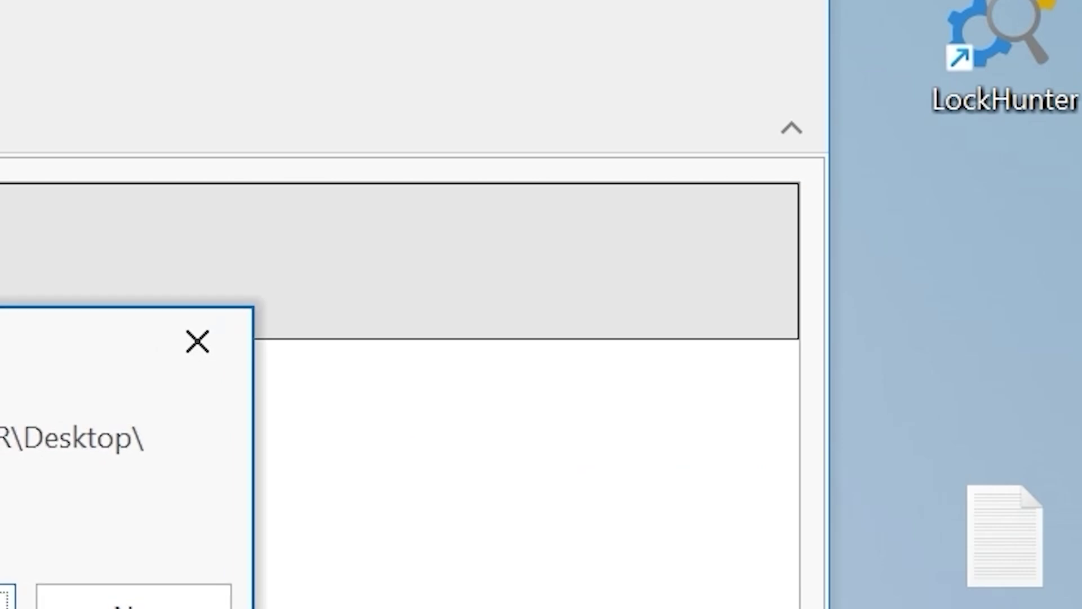
pyautogui.press('Return')
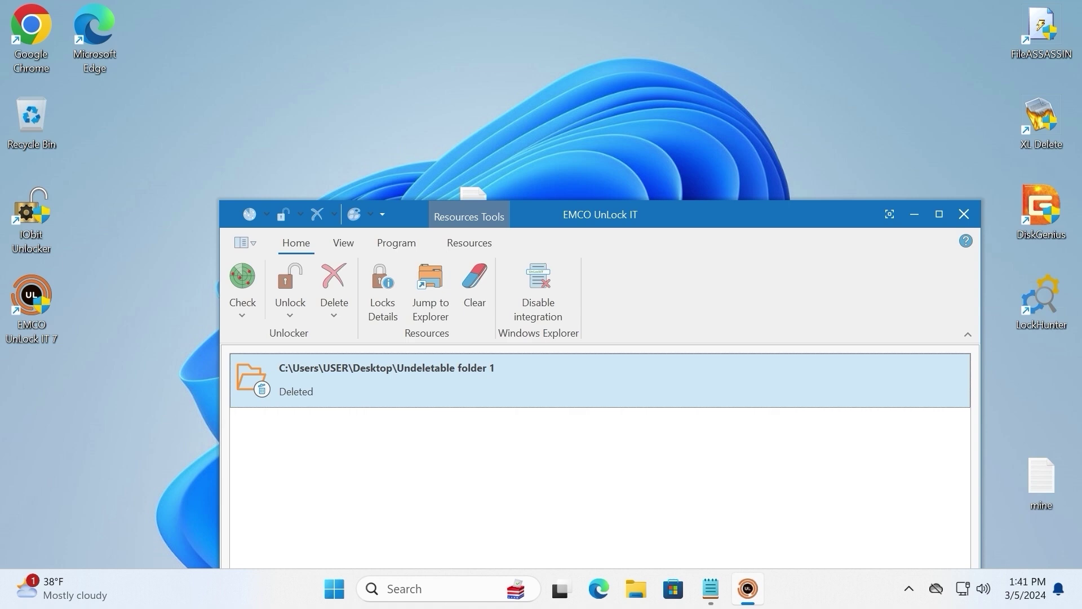
# Close EMCO UnLock IT and copy 'Wise Program Uninstaller' from the notes file mine
pyautogui.moveTo(600, 214); pyautogui.dragTo(551, 123)
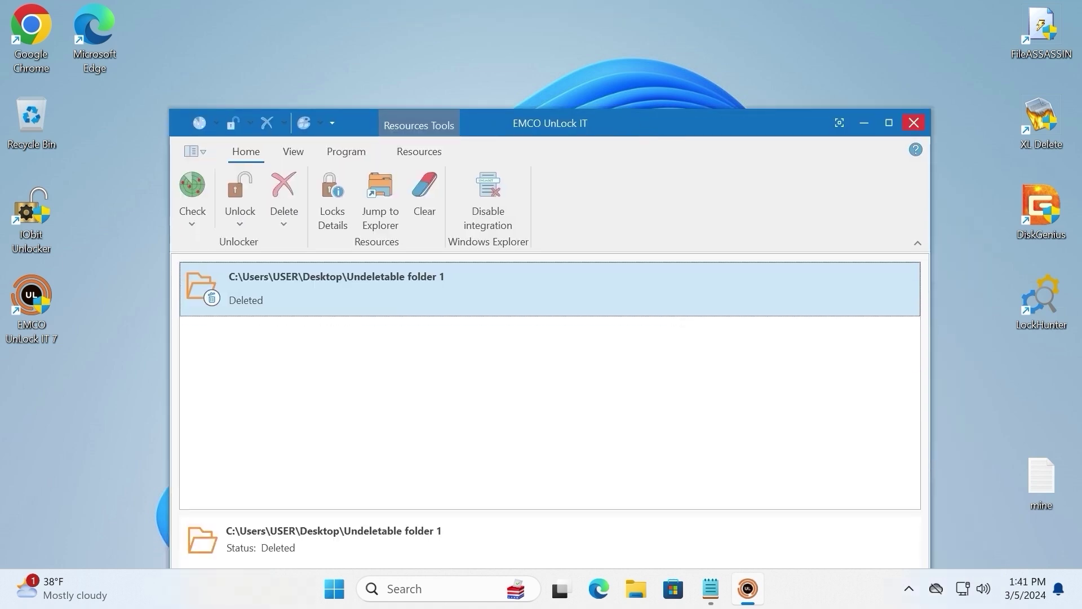
pyautogui.click(913, 123)
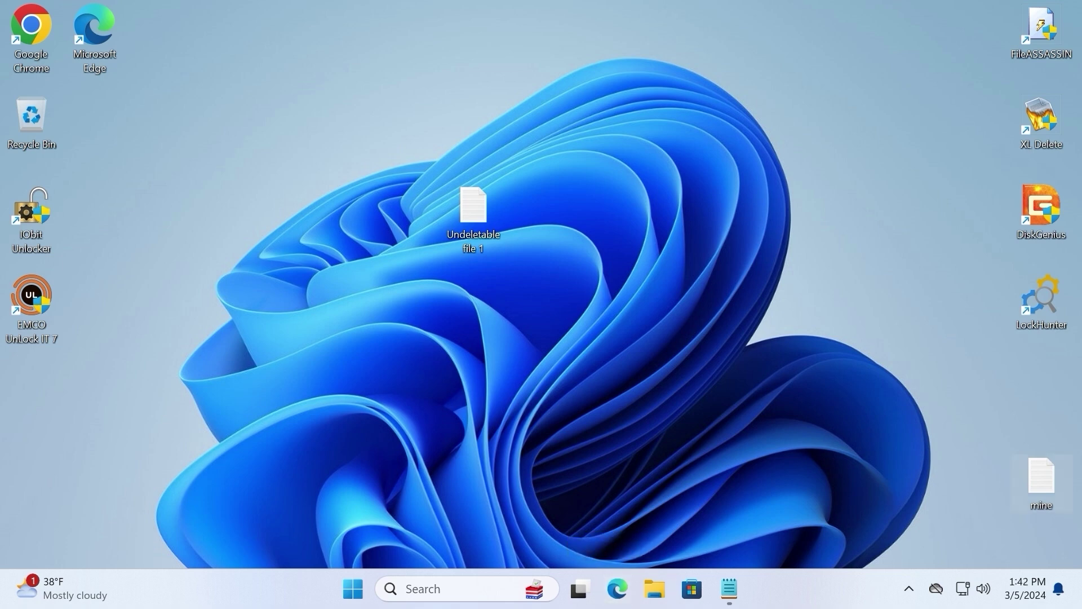
pyautogui.doubleClick(1042, 482)
pyautogui.moveTo(267, 223); pyautogui.dragTo(104, 224)
pyautogui.hotkey('ctrl', 'c')
# Search Google for Wise Program Uninstaller, download WPUSetup_3.1.9.263 from its official page, and run it
pyautogui.doubleClick(32, 37)
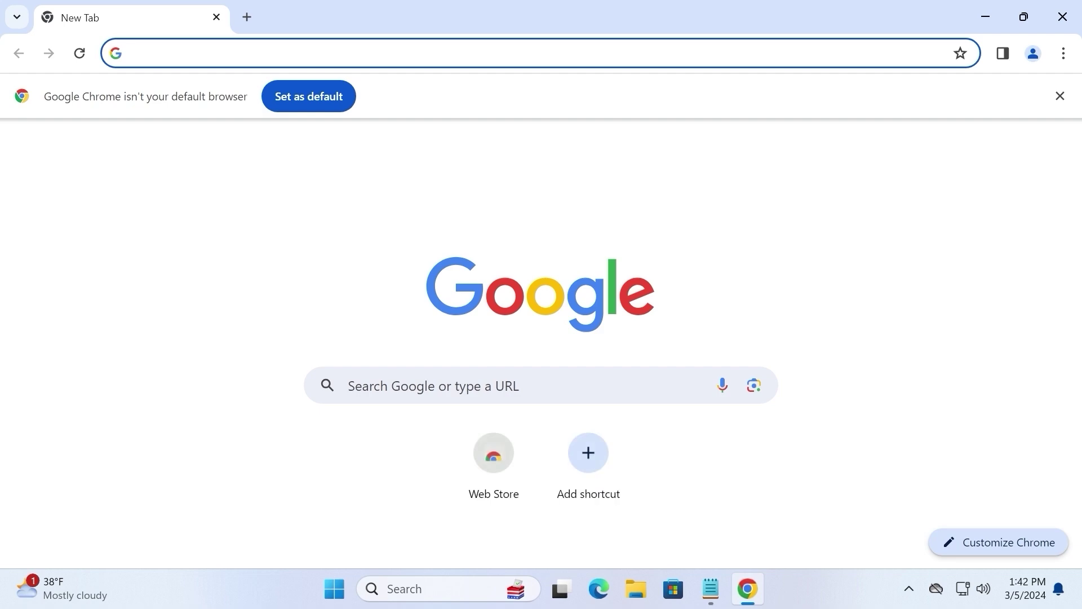
pyautogui.hotkey('ctrl', 'v')
pyautogui.press('Return')
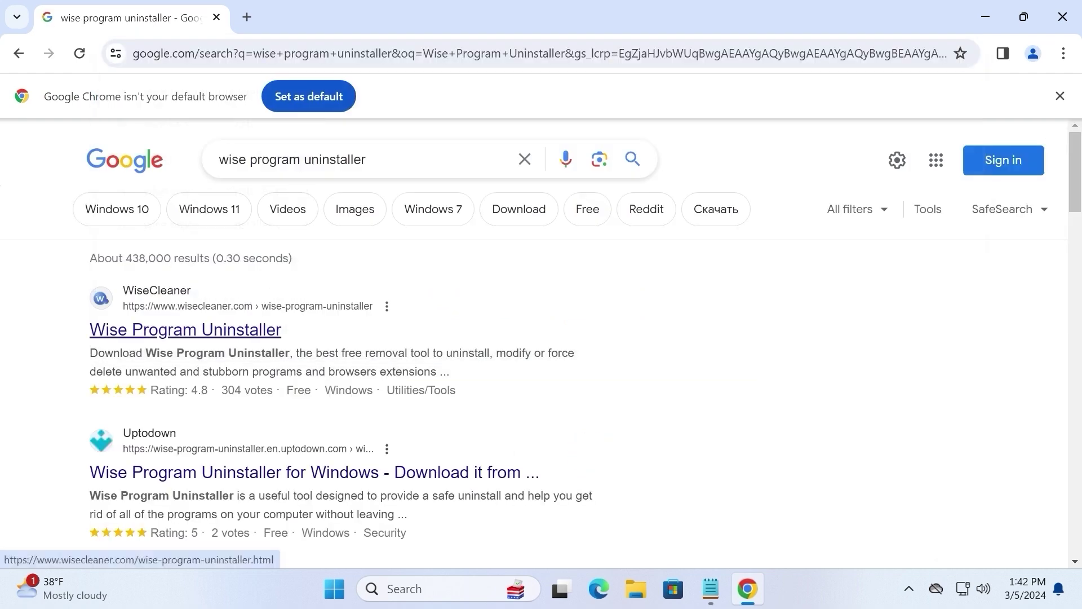
pyautogui.click(186, 330)
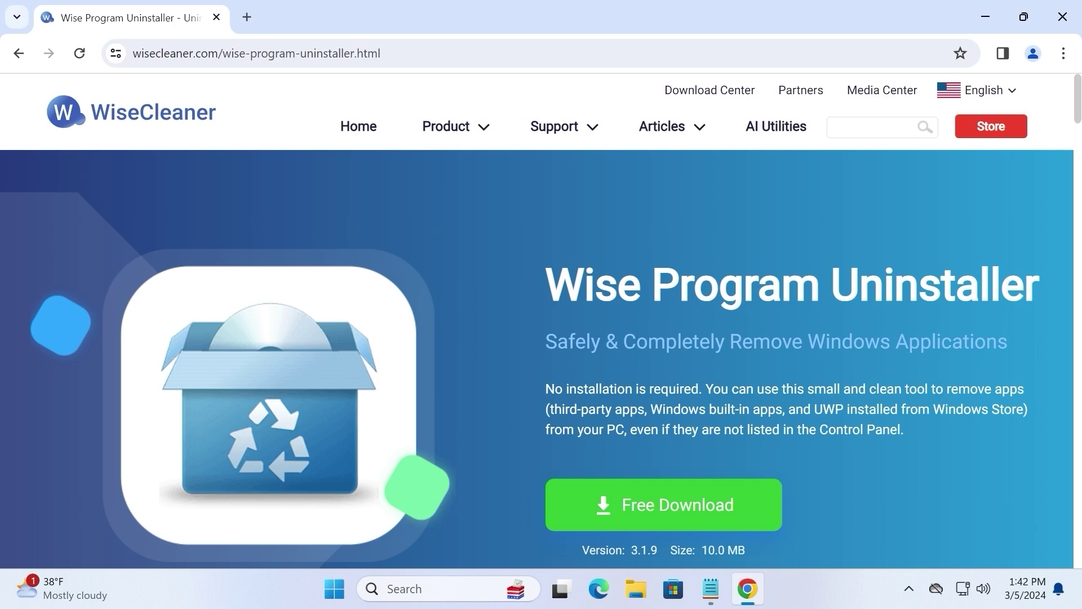
pyautogui.scroll(-1, 541, 320)
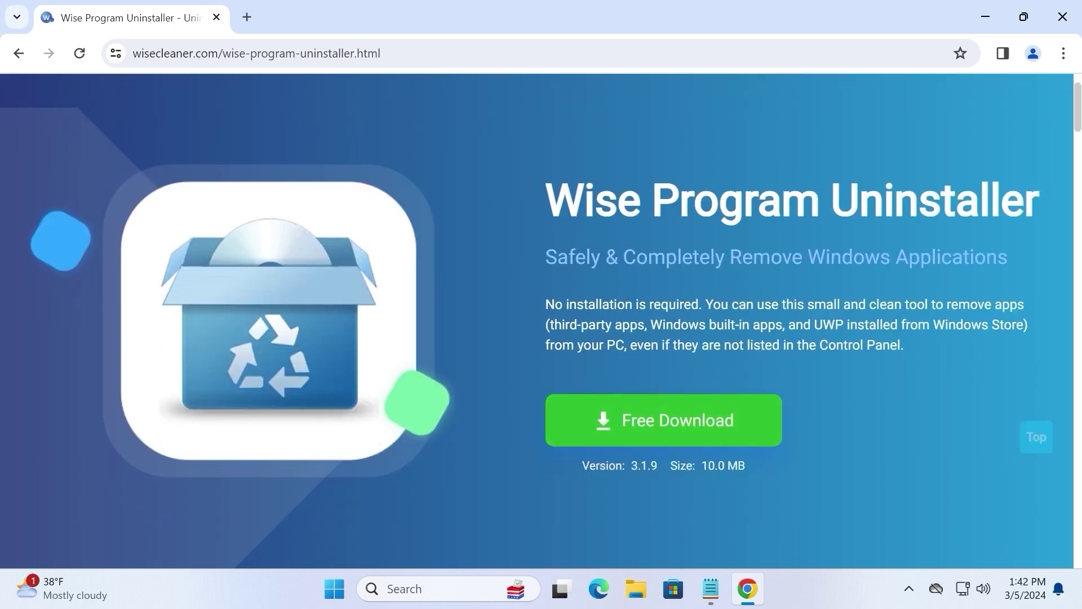
pyautogui.click(664, 420)
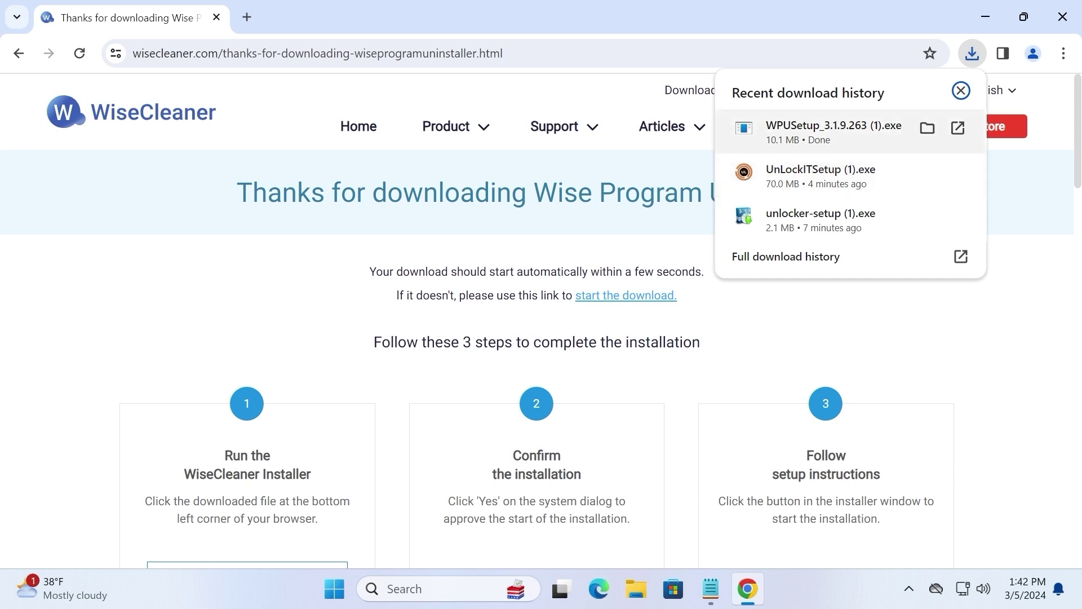
pyautogui.click(834, 131)
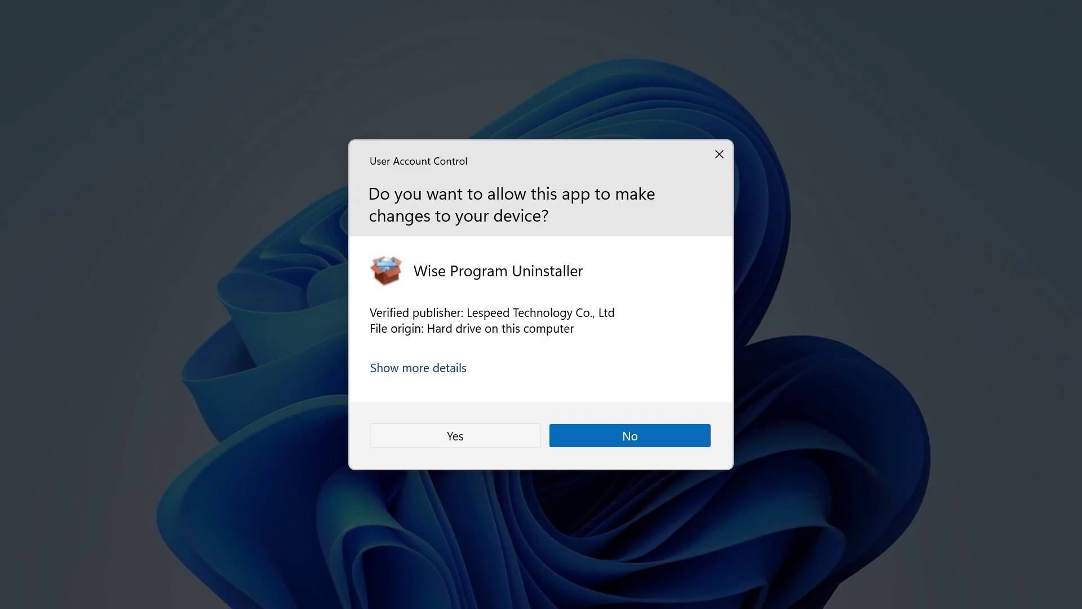
# Approve the UAC prompt, install Wise Program Uninstaller, and launch it on finishing
pyautogui.click(455, 436)
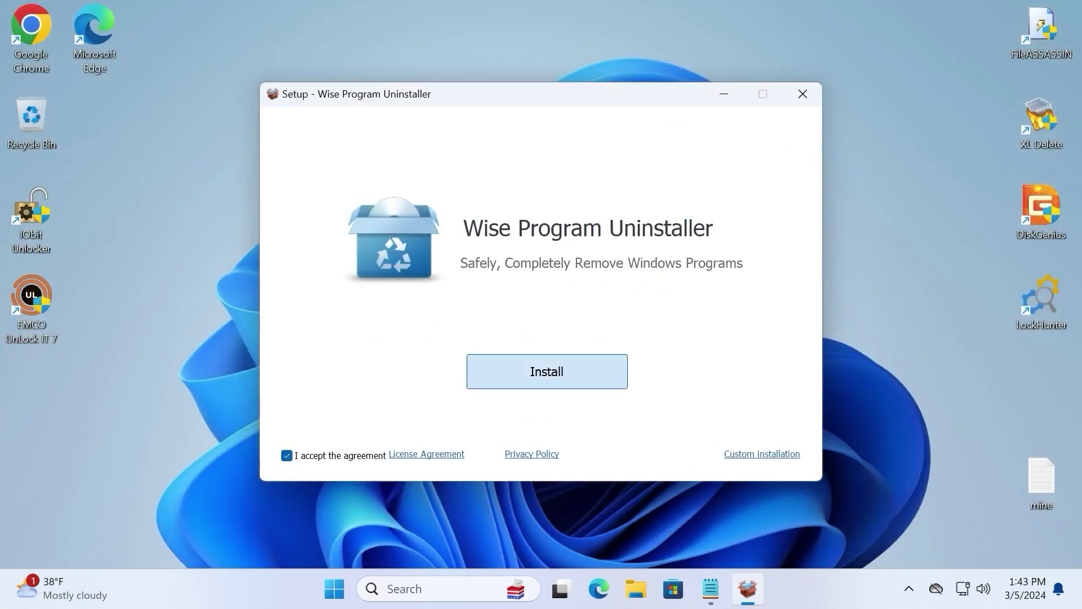
pyautogui.click(547, 372)
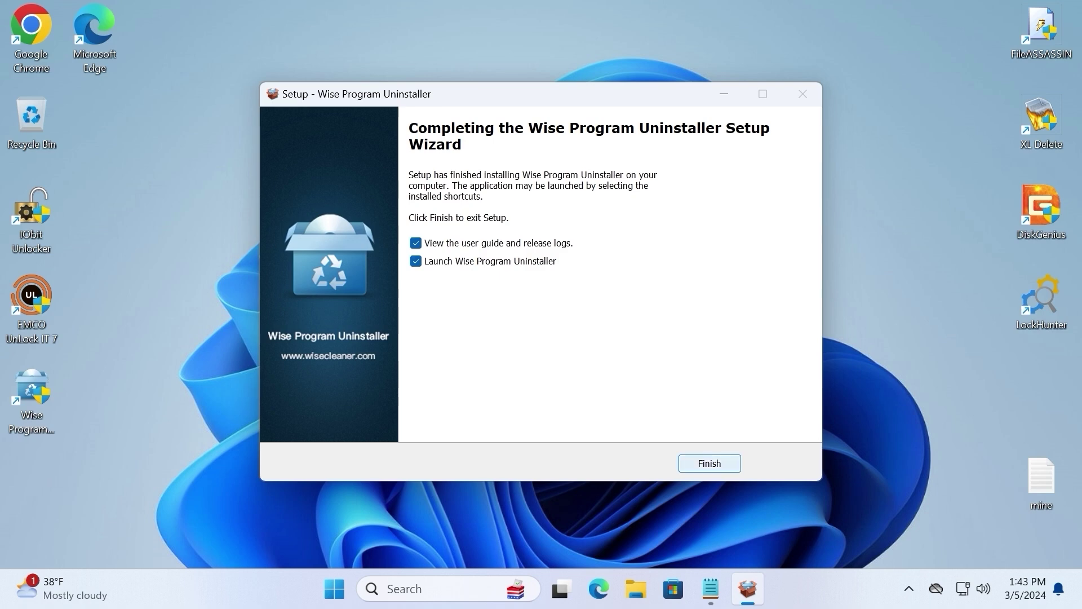
pyautogui.click(709, 462)
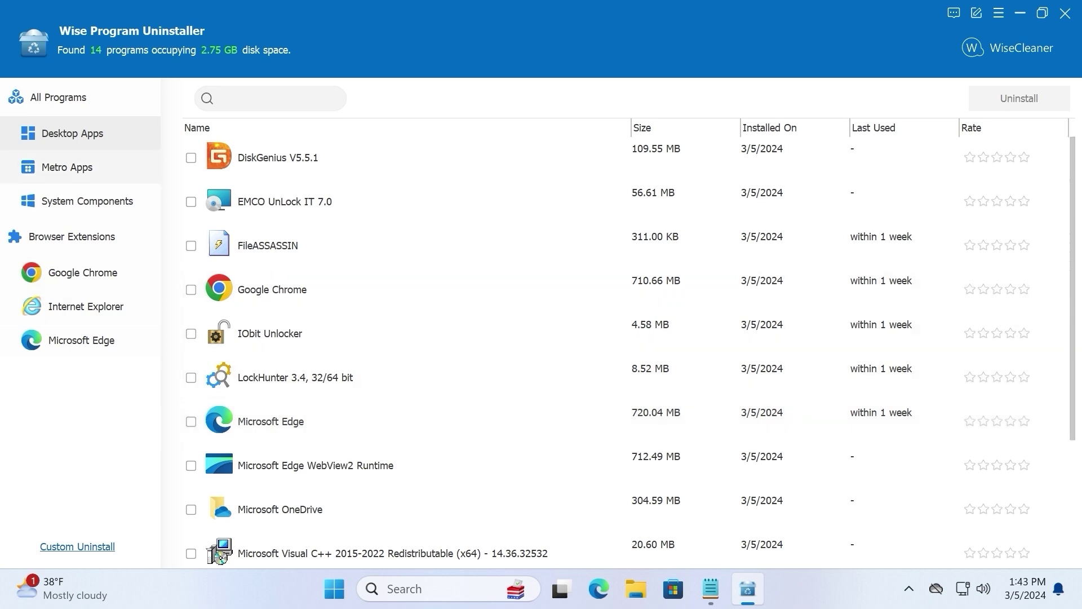
# Check Microsoft Edge in the desktop programs list and confirm uninstalling it
pyautogui.click(72, 167)
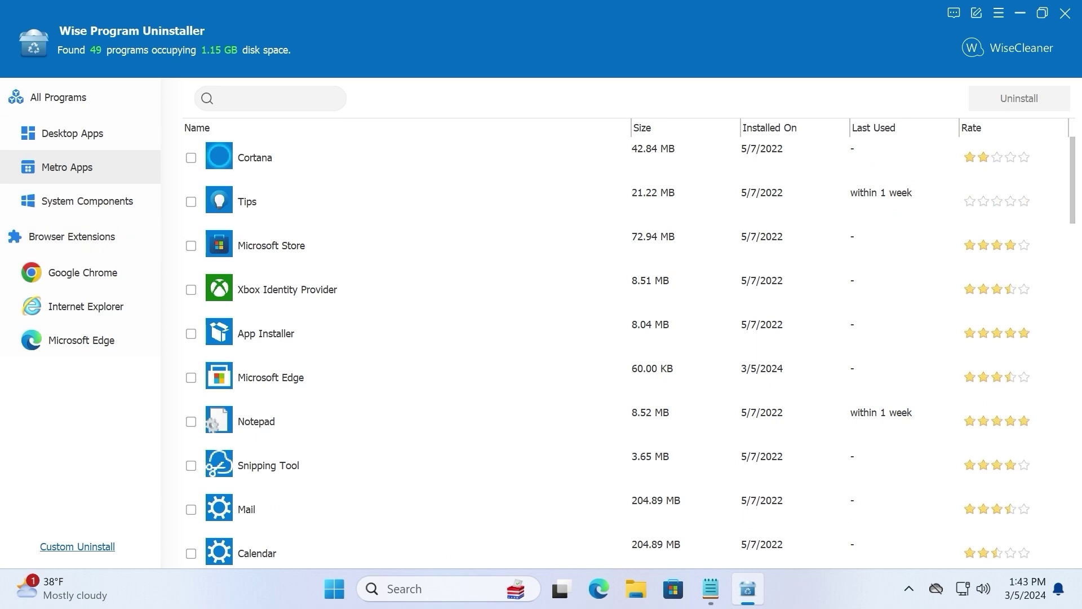
pyautogui.click(72, 133)
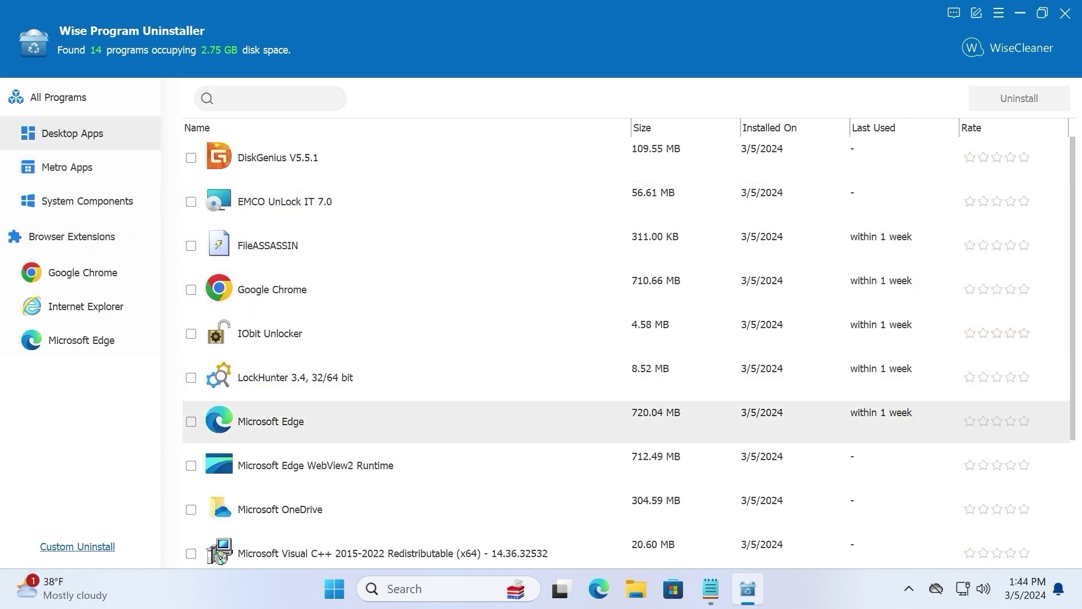
pyautogui.click(191, 422)
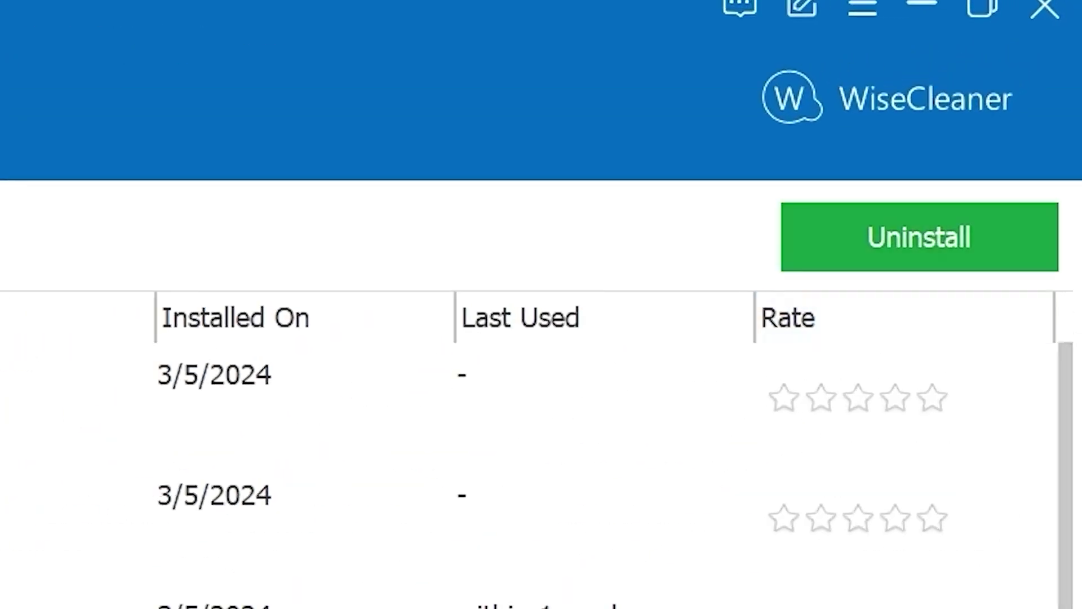
pyautogui.click(920, 236)
pyautogui.click(563, 379)
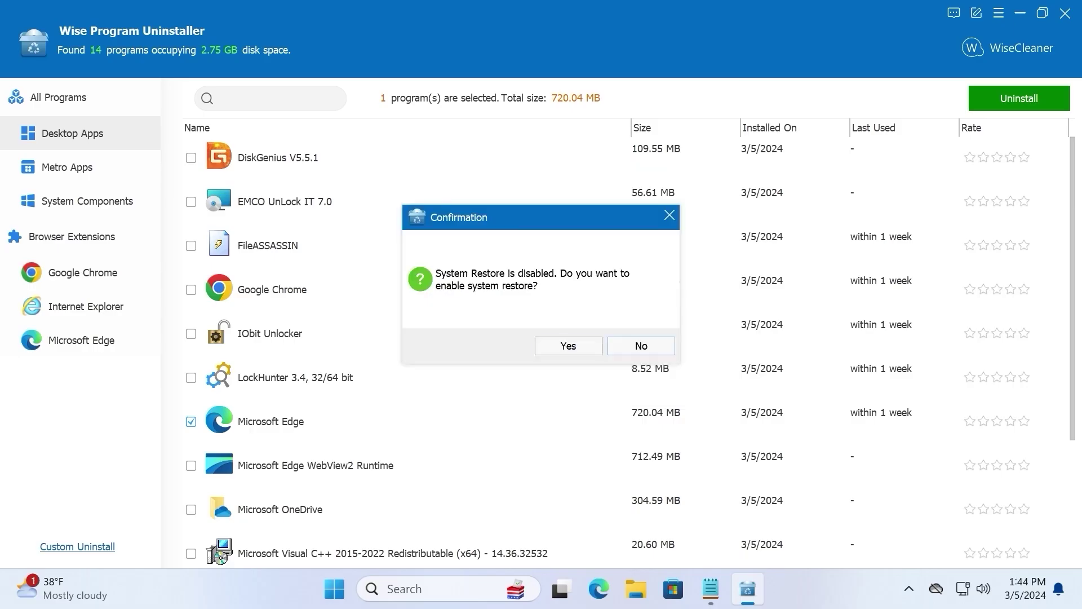
# Accept the restore point, dismiss the silent-mode failure, and expand Edge's uninstall options
pyautogui.click(568, 346)
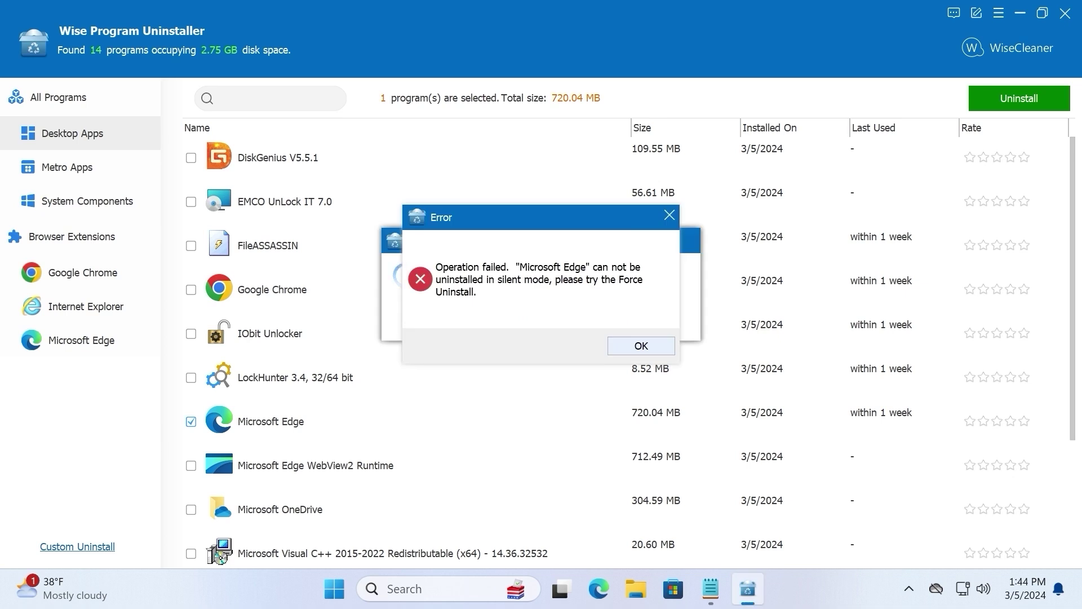
pyautogui.click(641, 345)
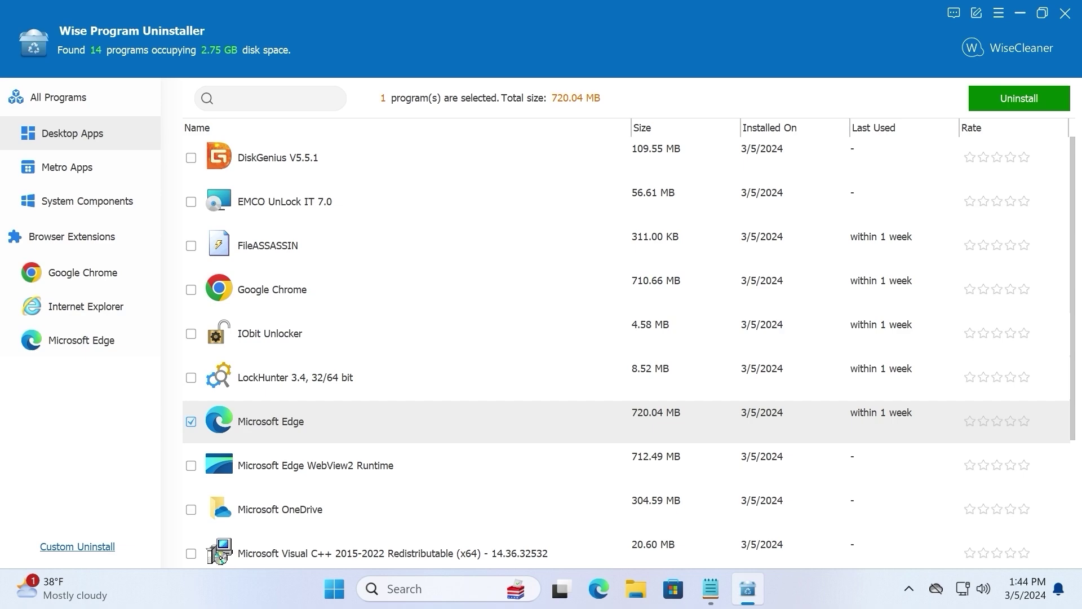
pyautogui.click(272, 421)
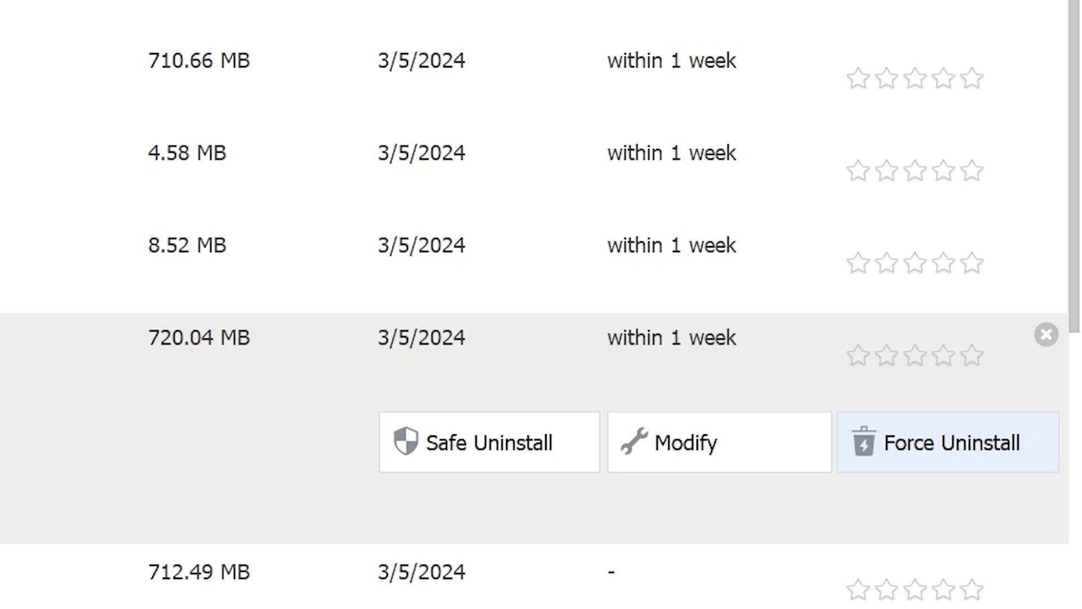
# Force-uninstall Microsoft Edge and review the leftover files and registry entries found
pyautogui.click(948, 442)
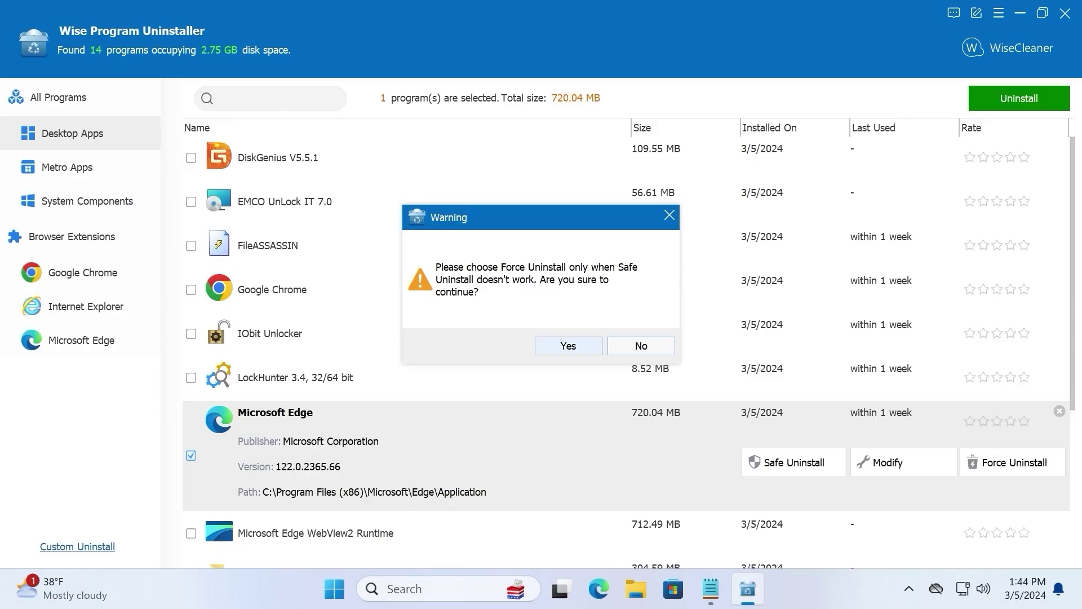
pyautogui.click(568, 346)
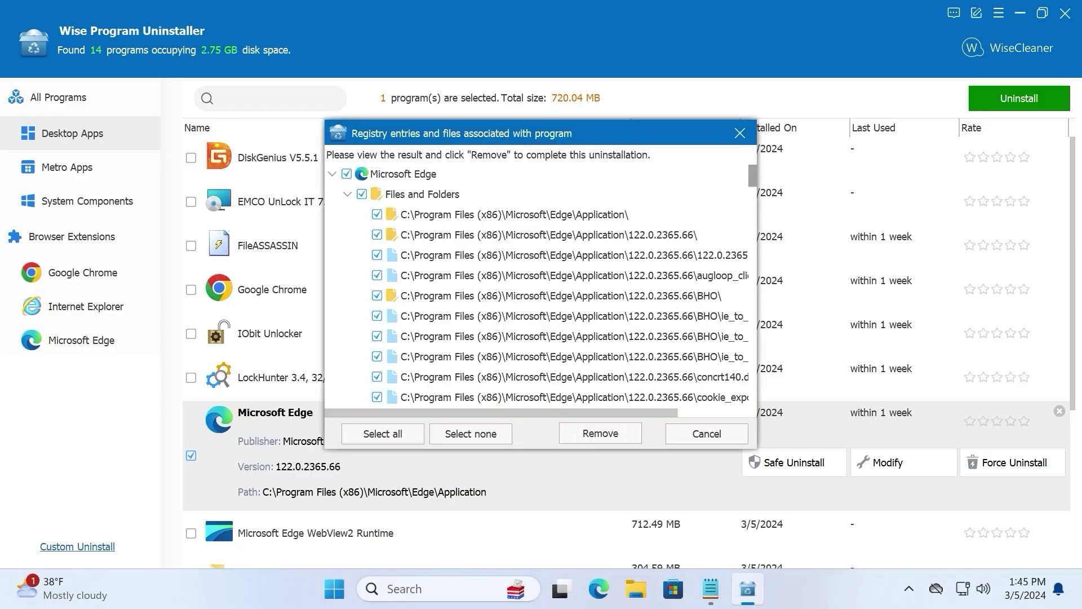
pyautogui.scroll(-20, 541, 288)
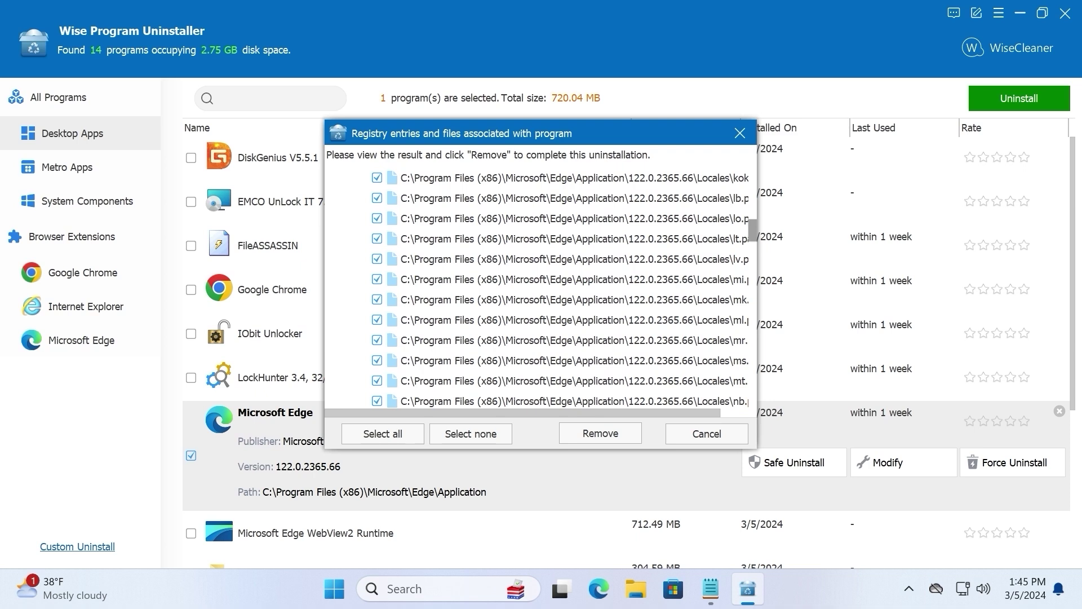
pyautogui.scroll(-4, 541, 287)
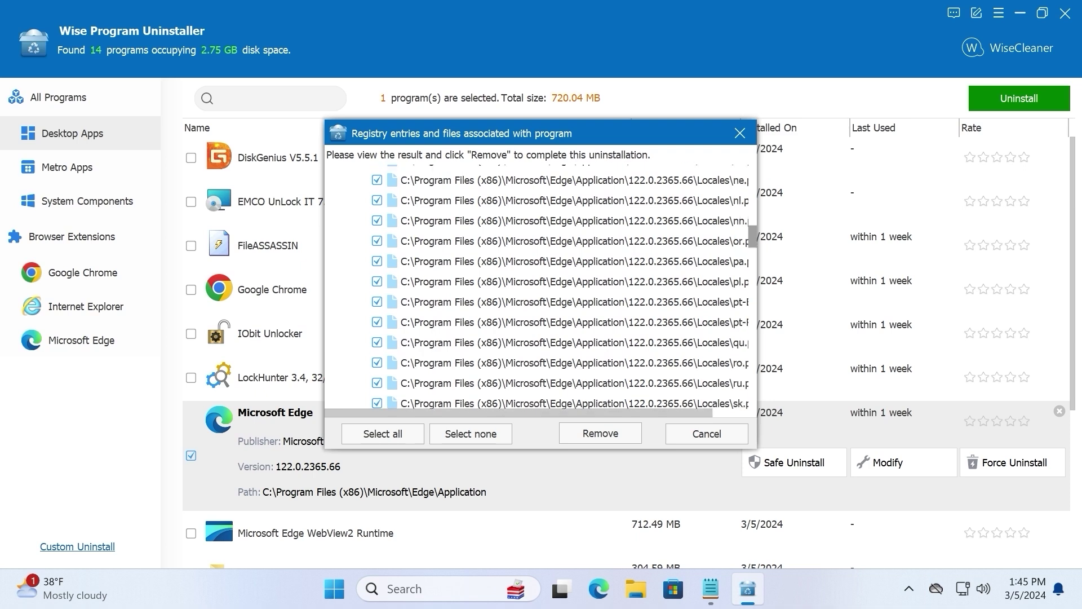
pyautogui.scroll(-1, 541, 287)
pyautogui.scroll(-4, 541, 287)
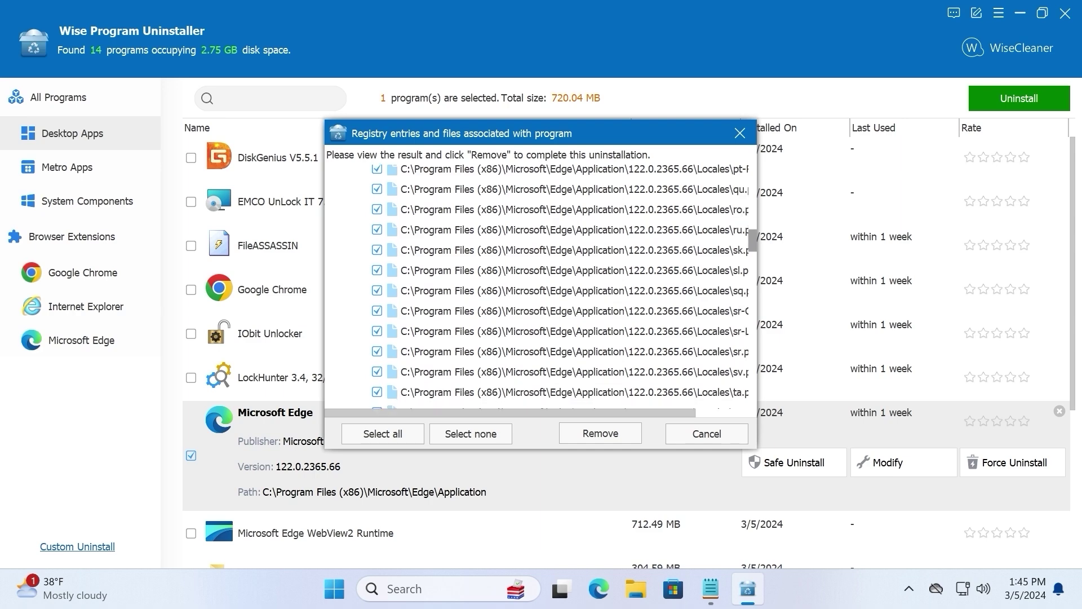
pyautogui.scroll(-12, 541, 287)
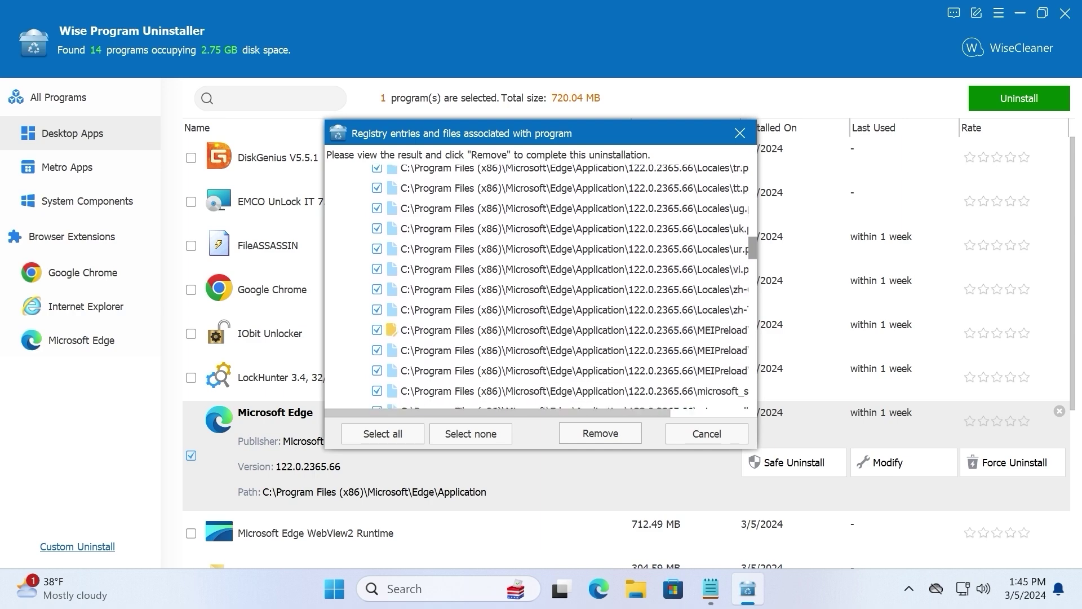
pyautogui.scroll(-15, 541, 287)
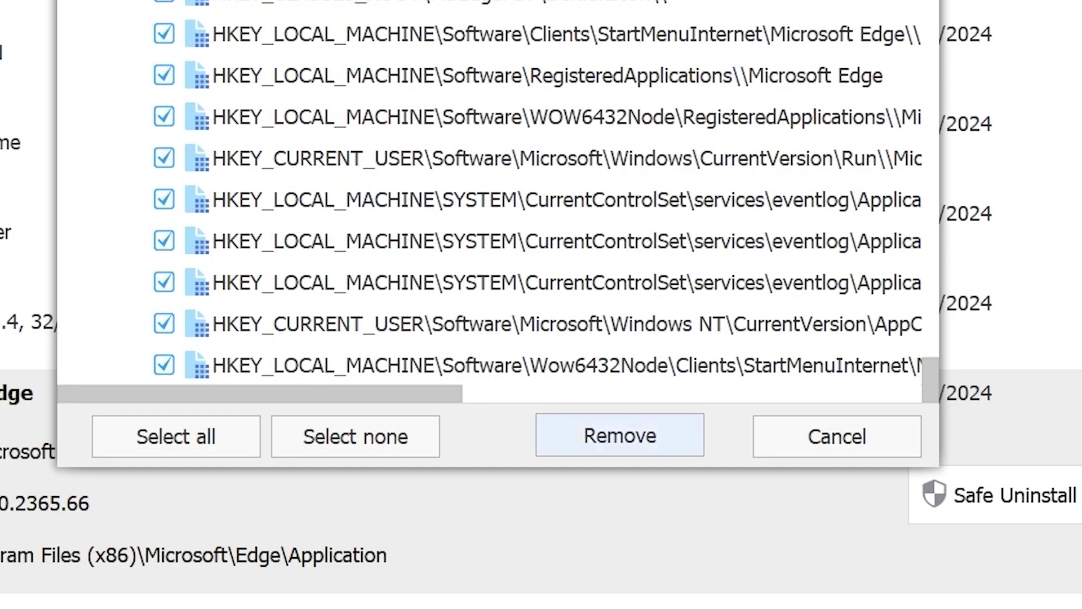
# Remove Edge's leftovers, dismiss the failed-items list, and close Wise Program Uninstaller
pyautogui.click(620, 436)
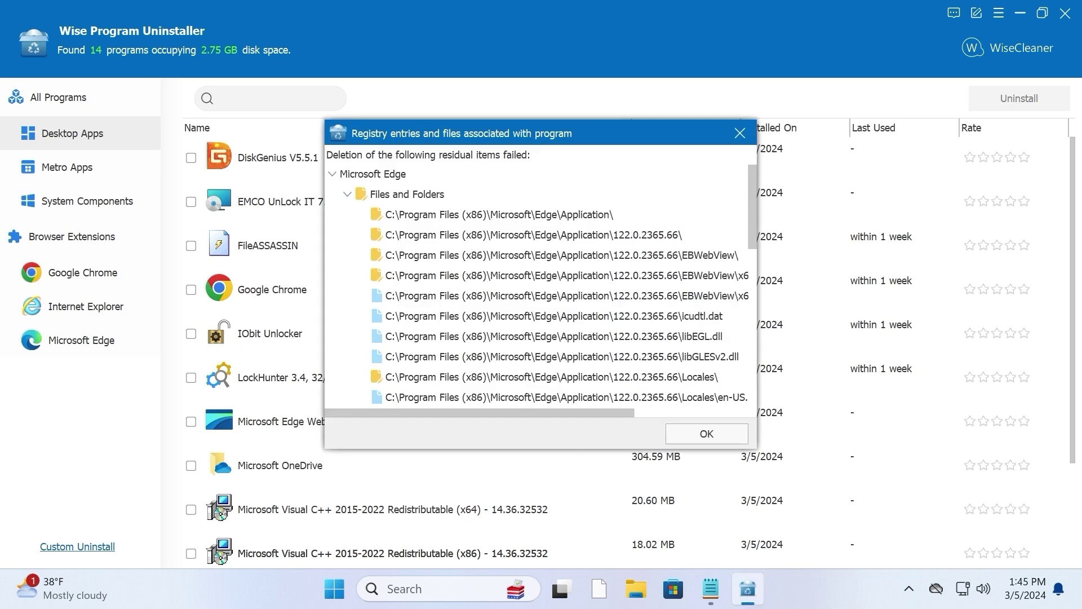
pyautogui.scroll(-3, 563, 398)
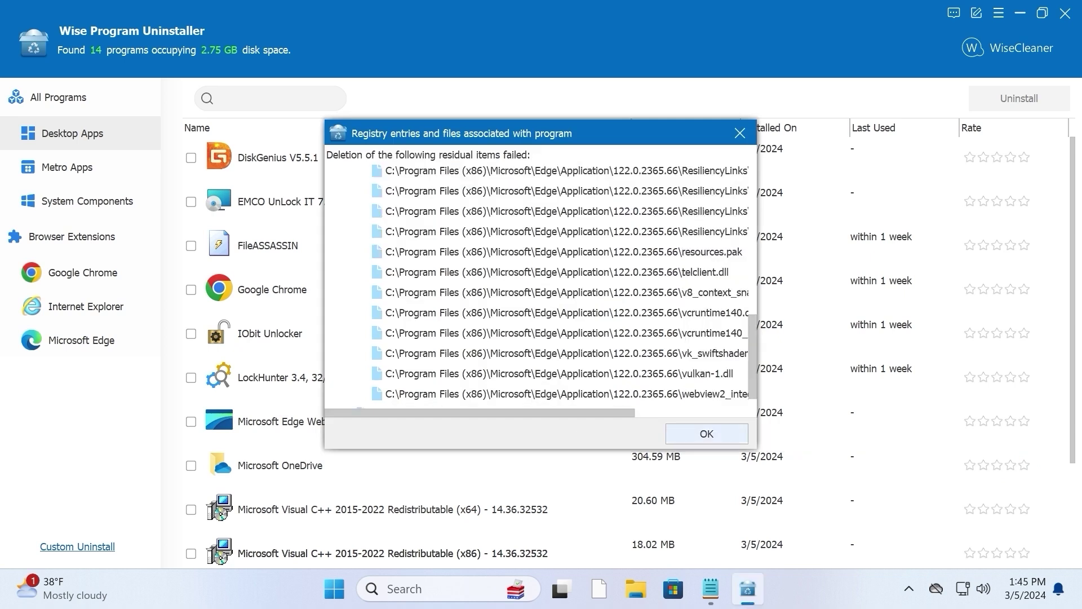
pyautogui.click(707, 432)
pyautogui.moveTo(710, 589)
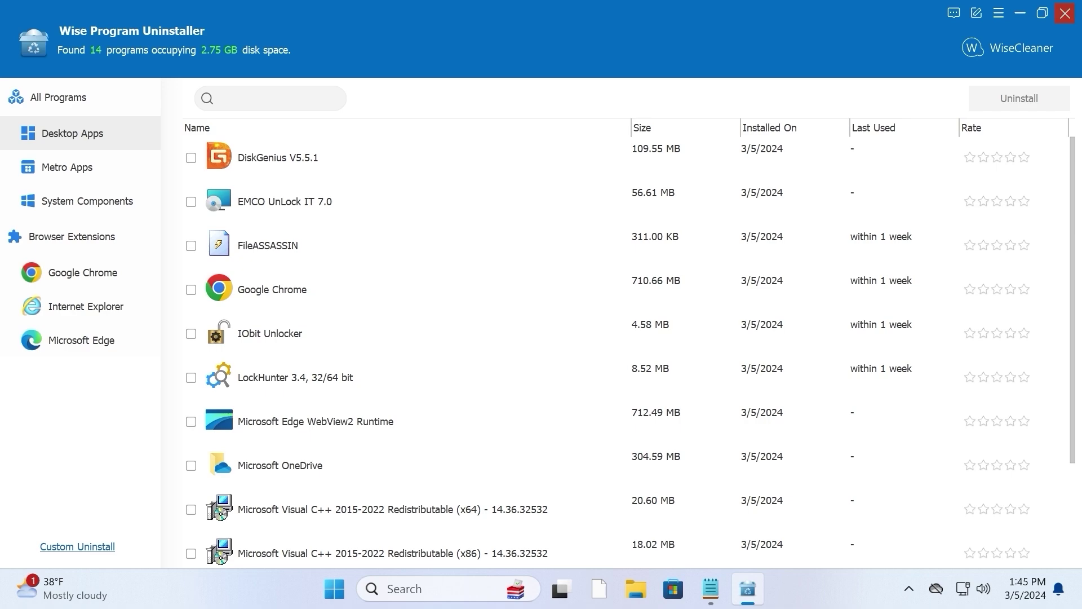
pyautogui.click(1065, 13)
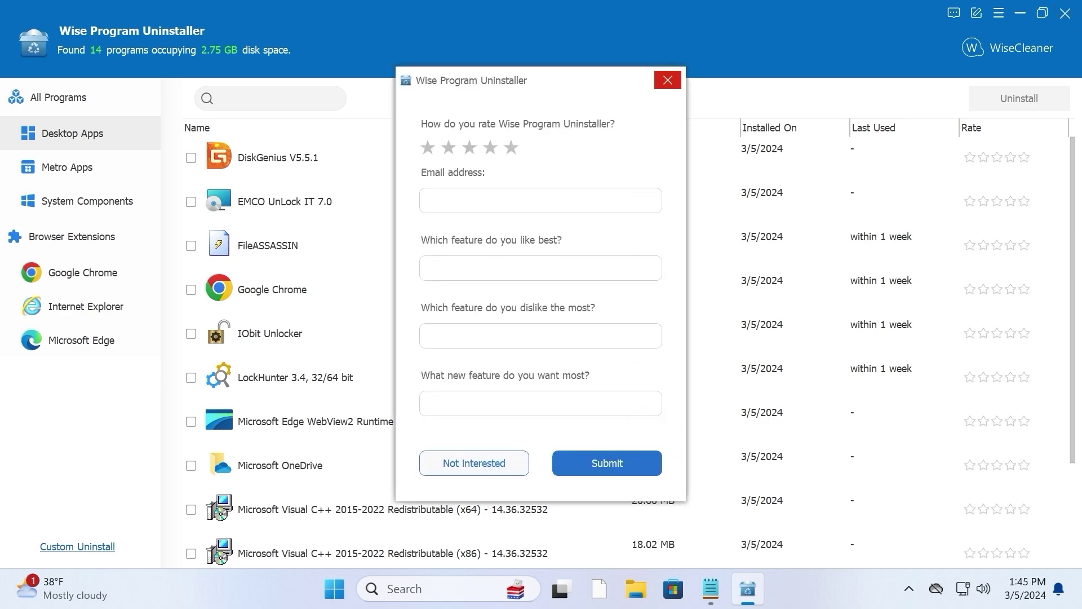